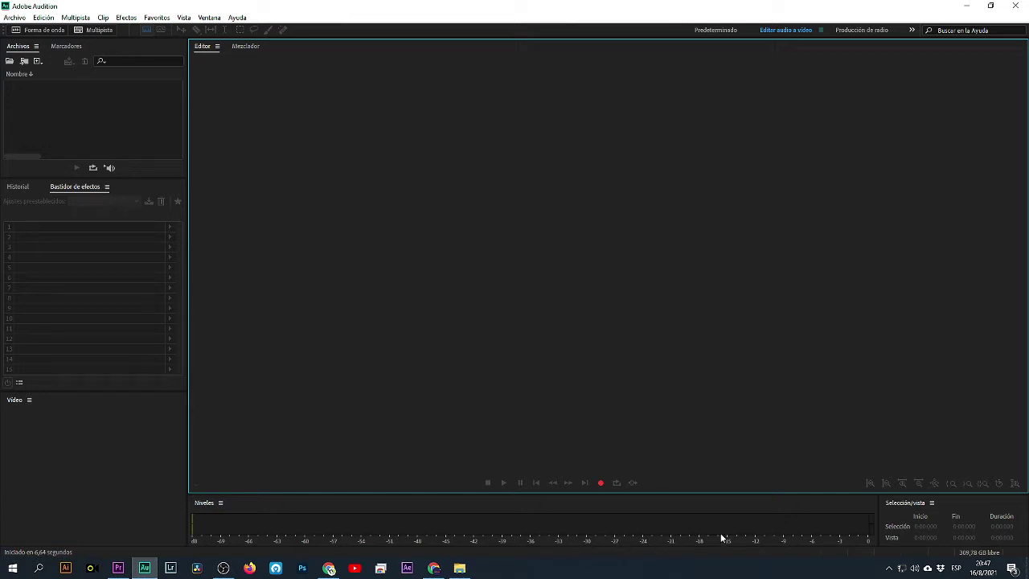
- Set the default audio input to Micrófono (5- FIFINE K678 Microphone) in the audio hardware preferences
left_click(604, 482)
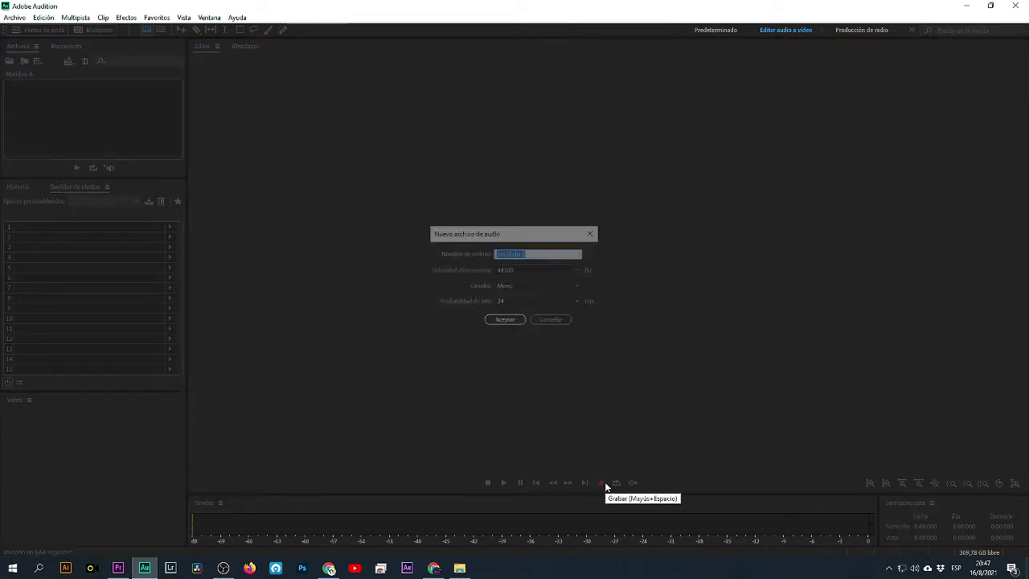
left_click(566, 321)
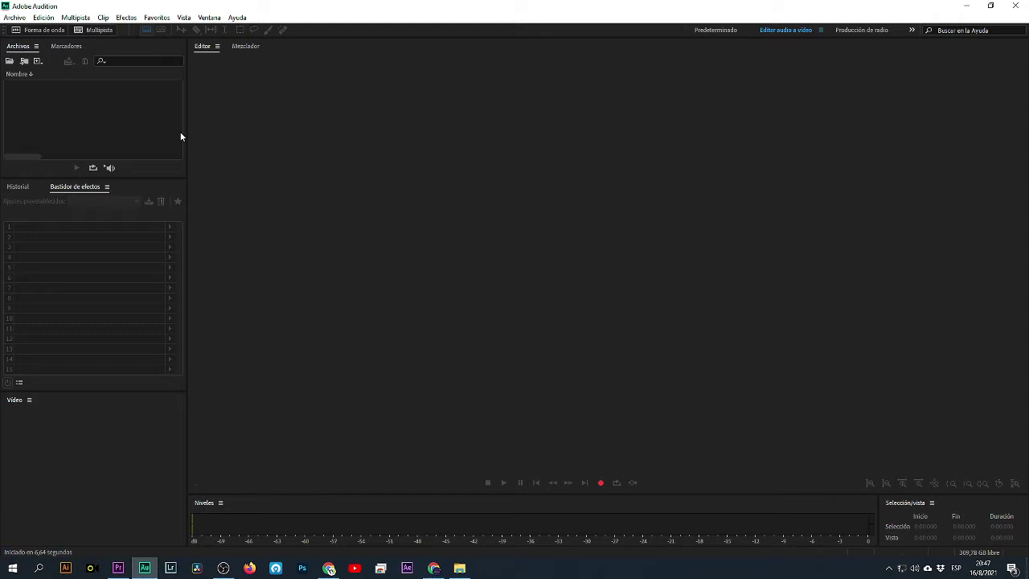
left_click(45, 17)
mouse_move(149, 397)
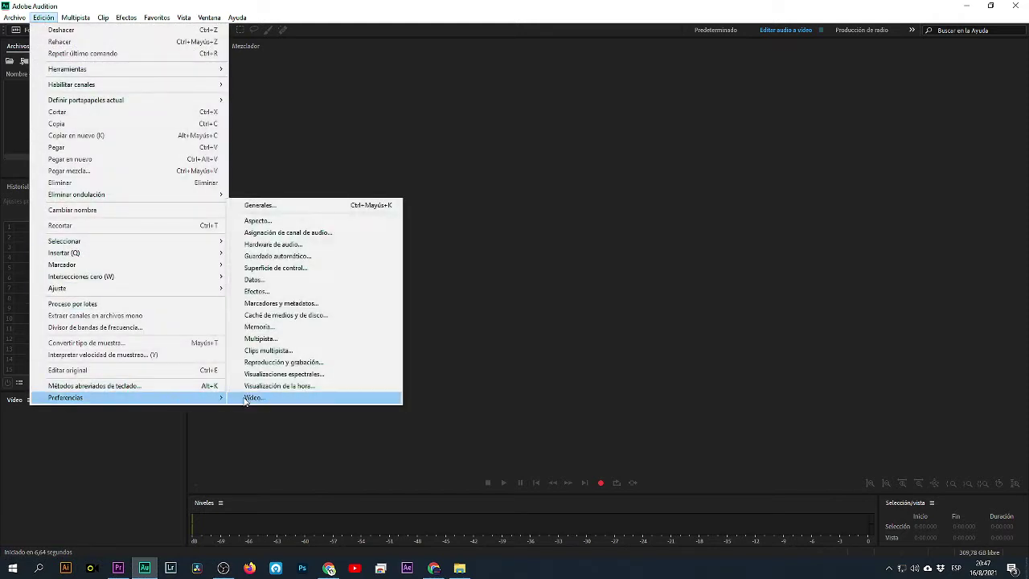
left_click(305, 244)
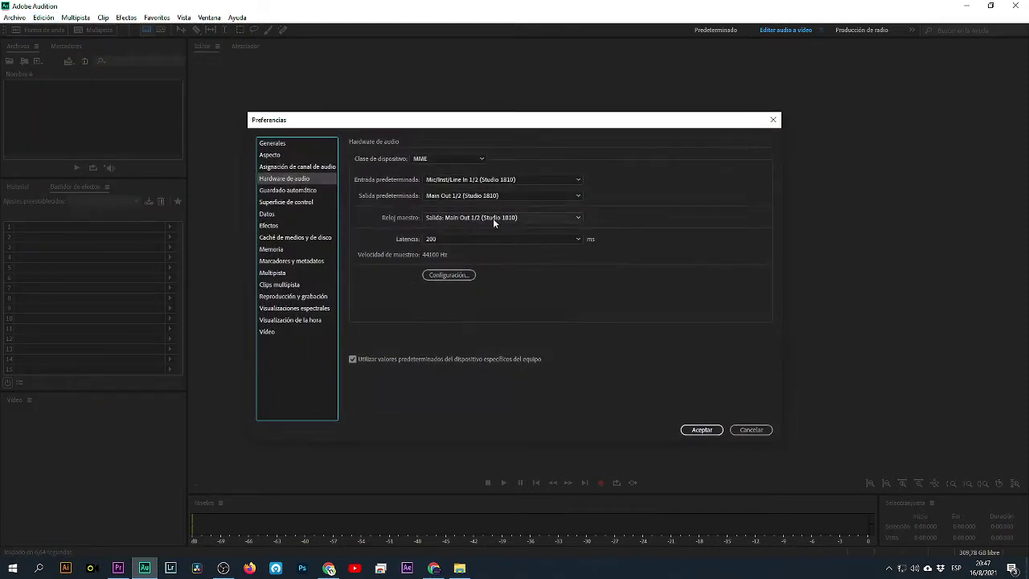
left_click(460, 179)
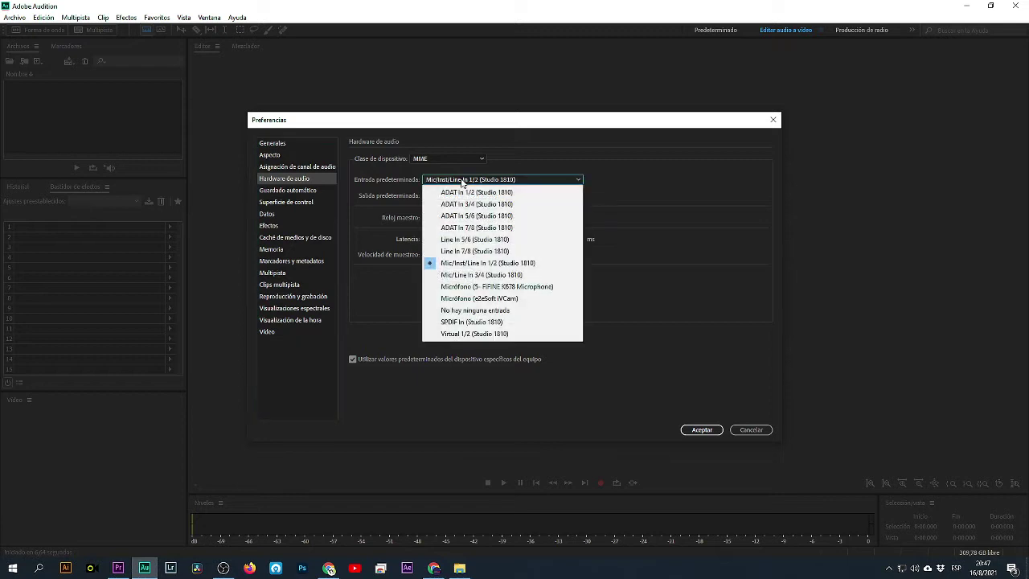
left_click(525, 287)
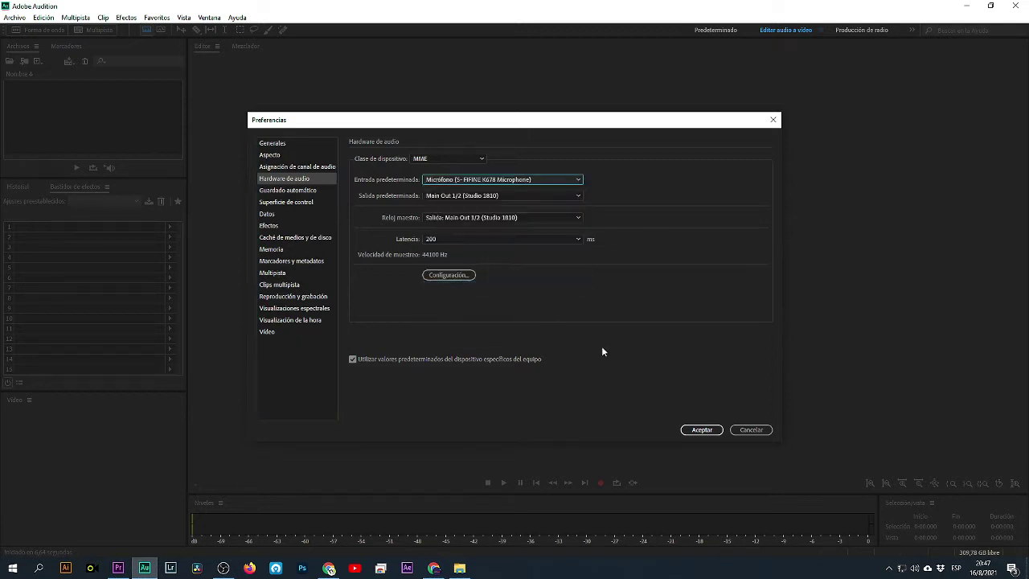
left_click(714, 431)
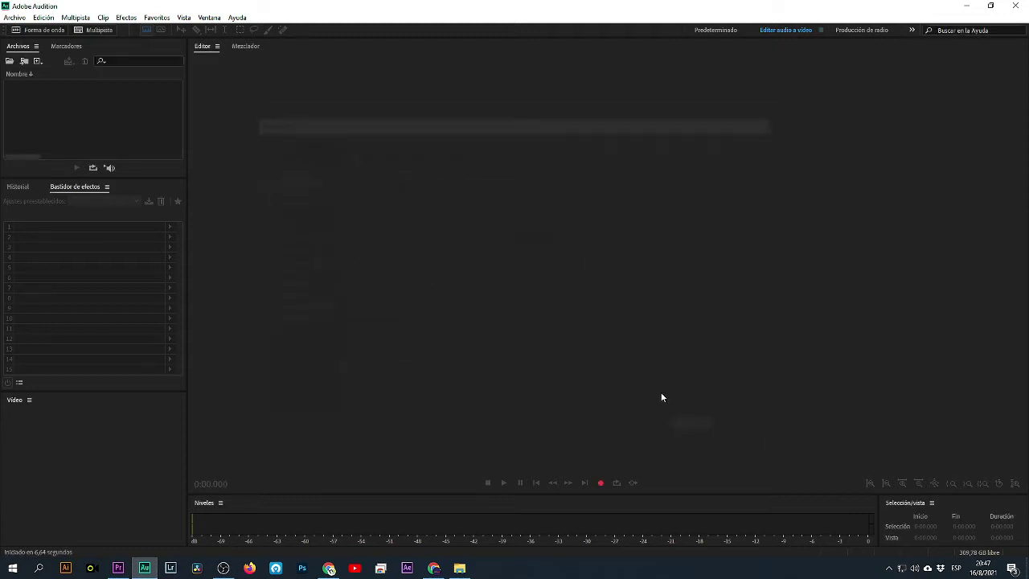
- Create a mono audio file at 44100 Hz and 24 bits, then record and delete a test take about 8 seconds long
key("ctrl+shift+n")
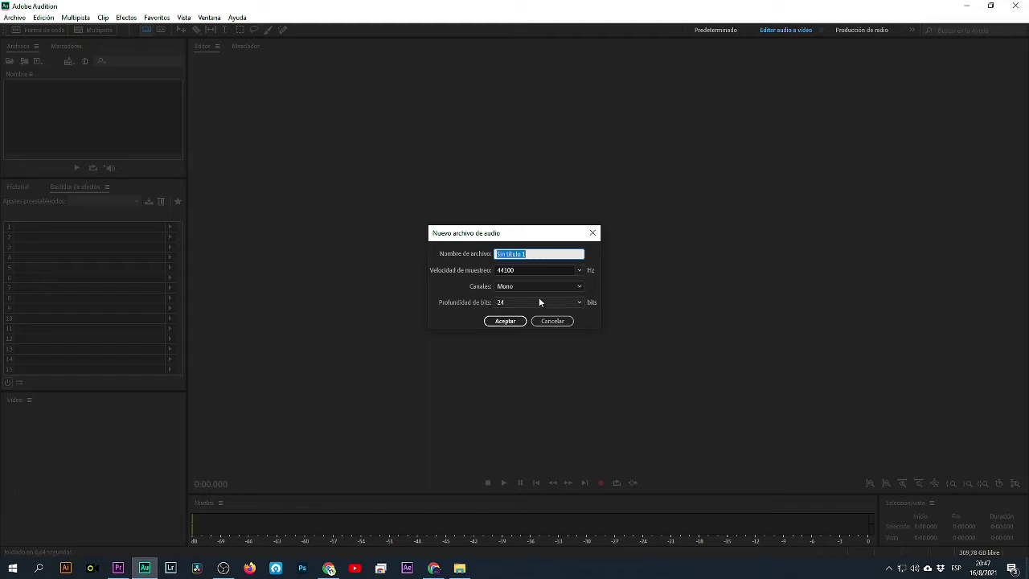
left_click(504, 321)
key("shift+space")
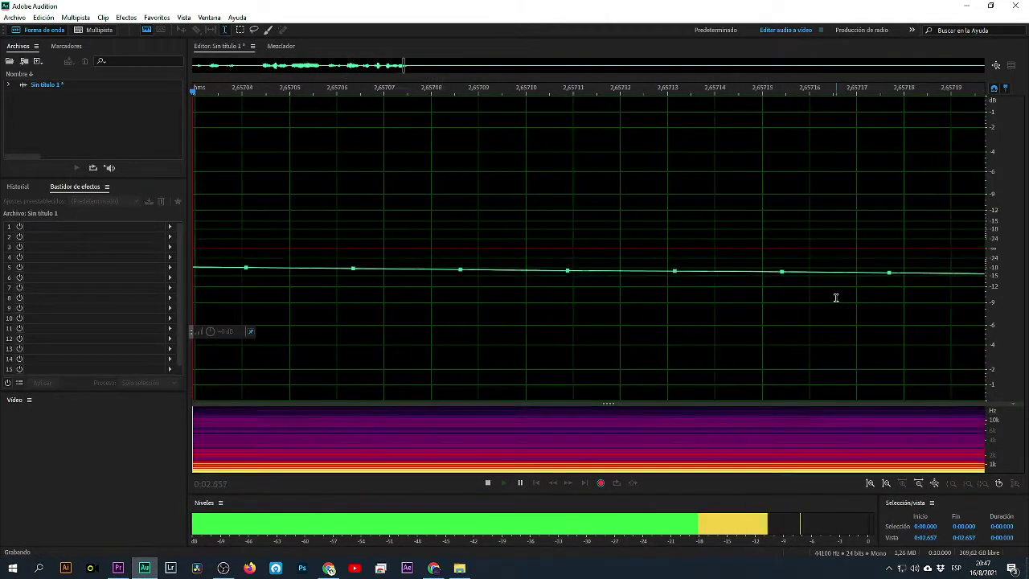
left_click(935, 482)
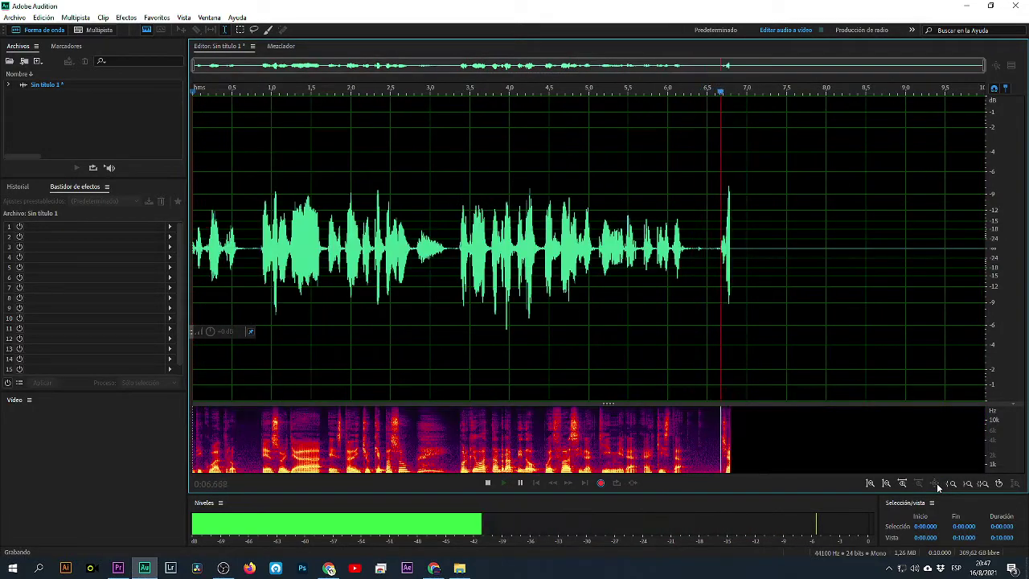
key("space")
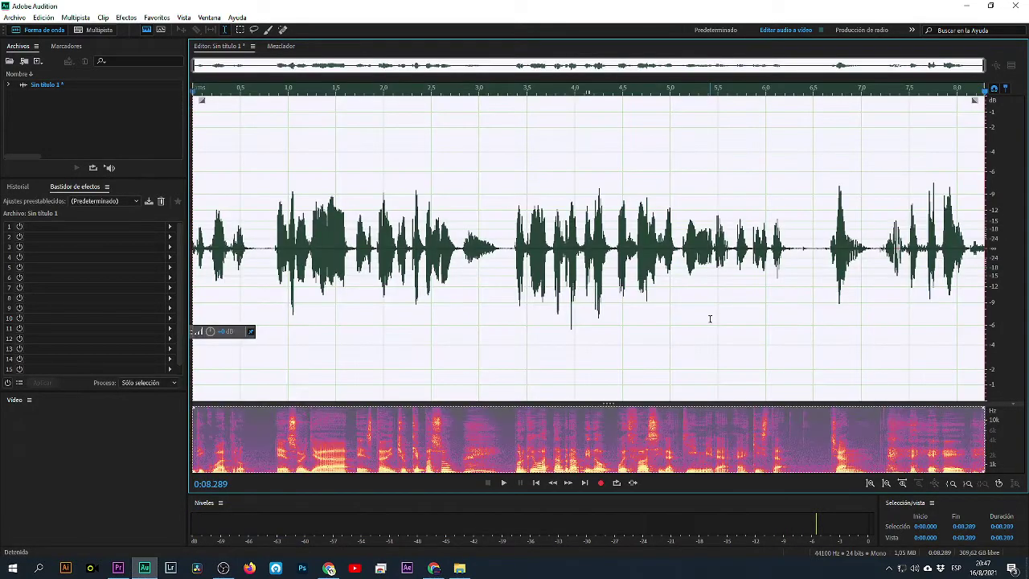
key("Delete")
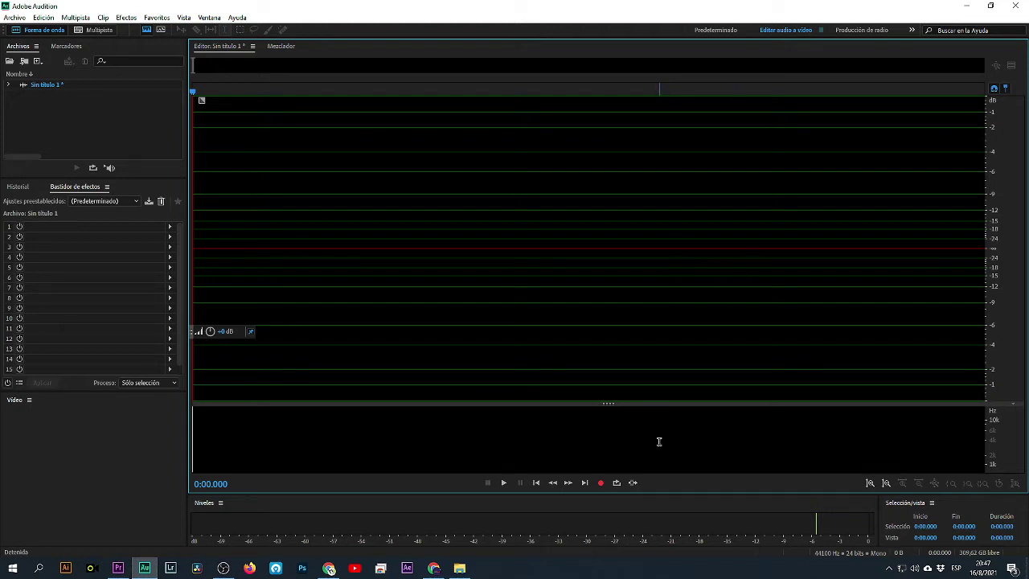
- Record a voice take about 27 seconds long and delete the whole recording
left_click(601, 483)
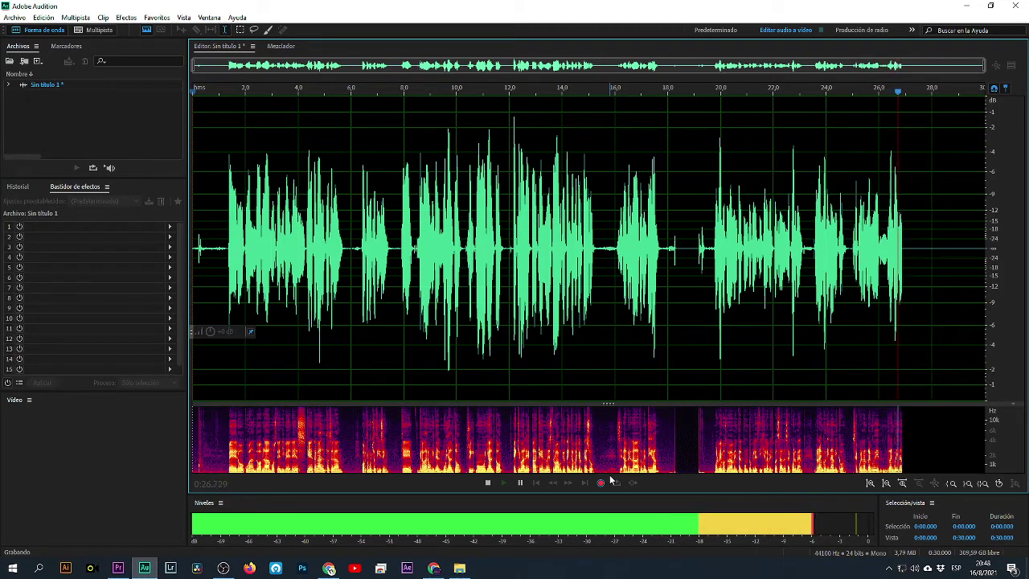
key("space")
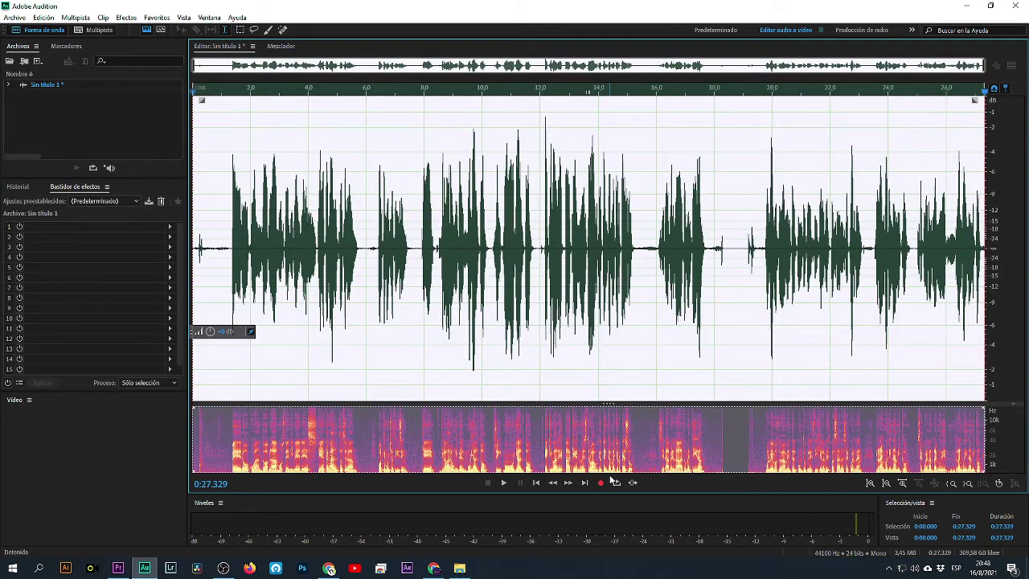
double_click(537, 293)
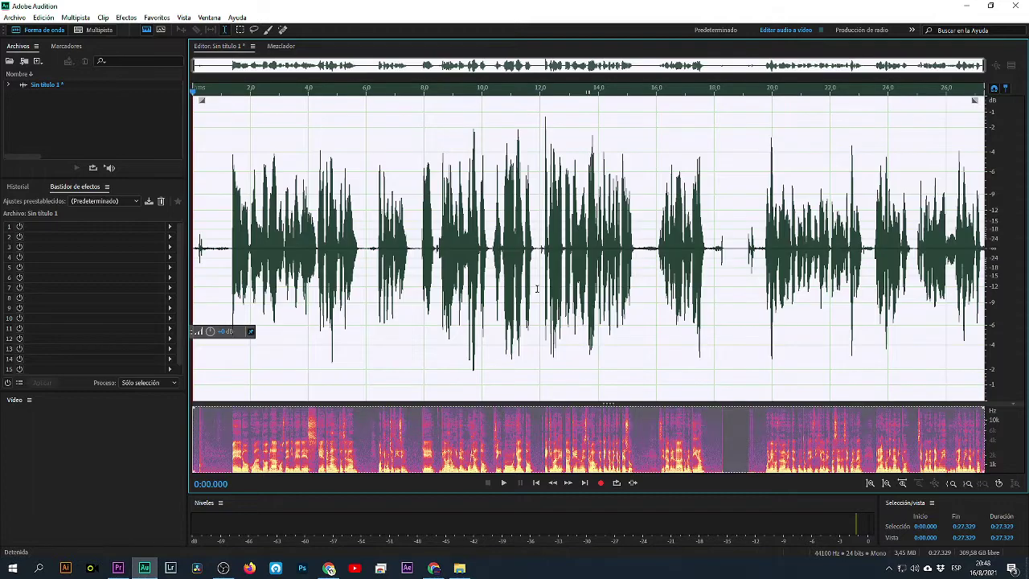
key("Delete")
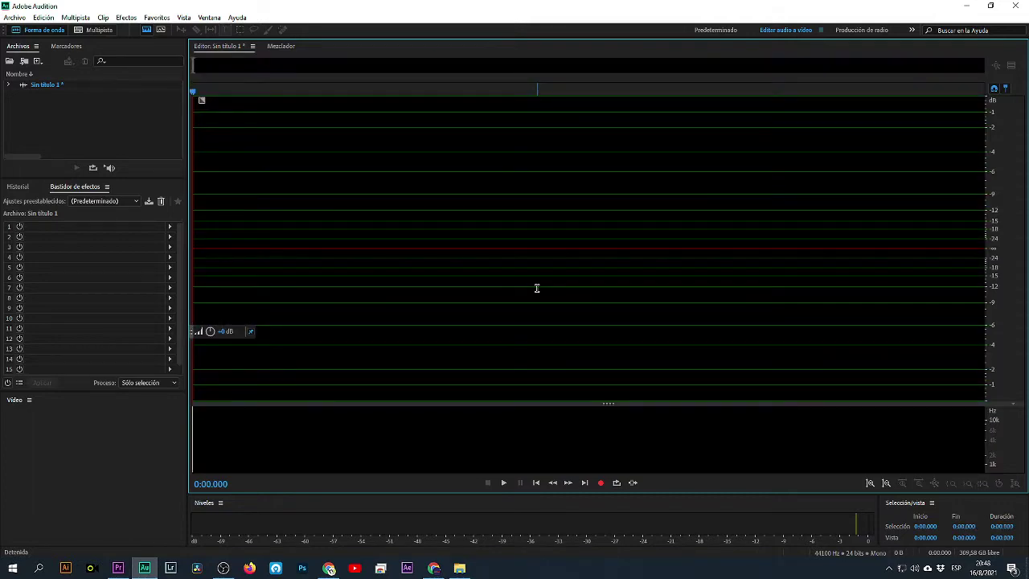
- Record a voice take about 3 minutes 4 seconds long with quiet and loud passages, resetting the clipping indicator during recording
left_click(602, 483)
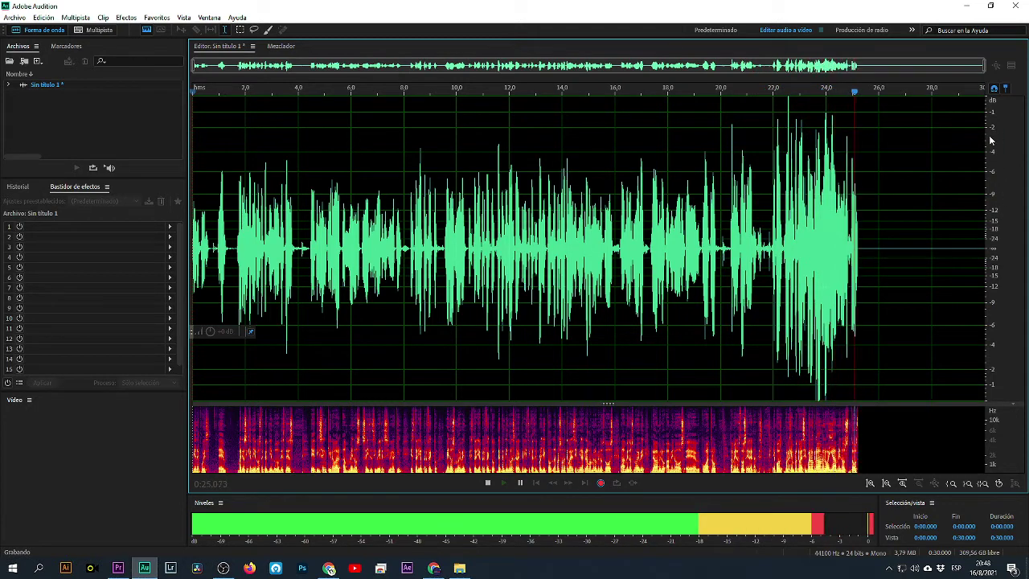
left_click(873, 514)
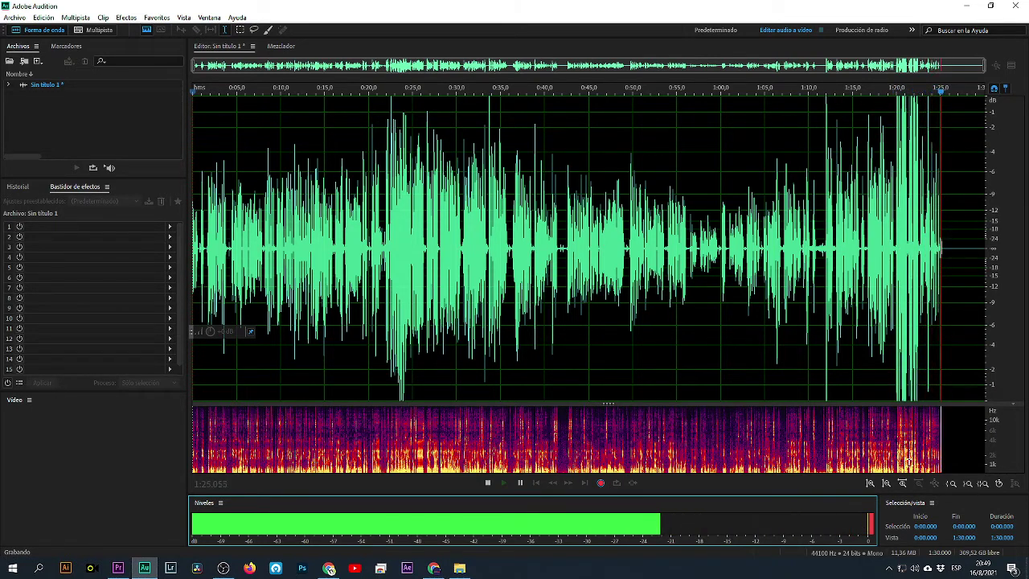
scroll(969, 266, "up", 3)
scroll(952, 268, "up", 2)
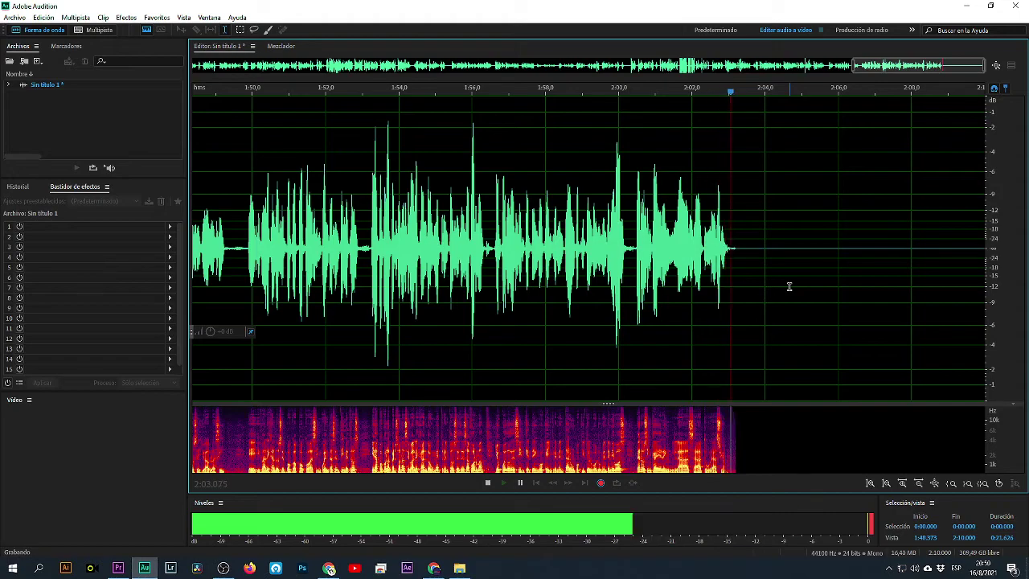
scroll(790, 286, "down", 6)
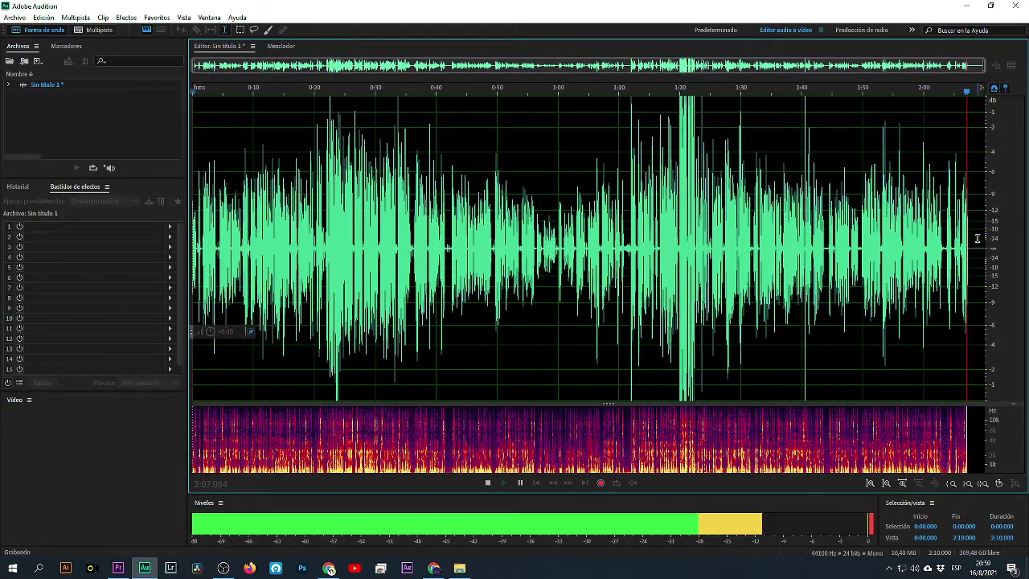
scroll(977, 238, "up", 6)
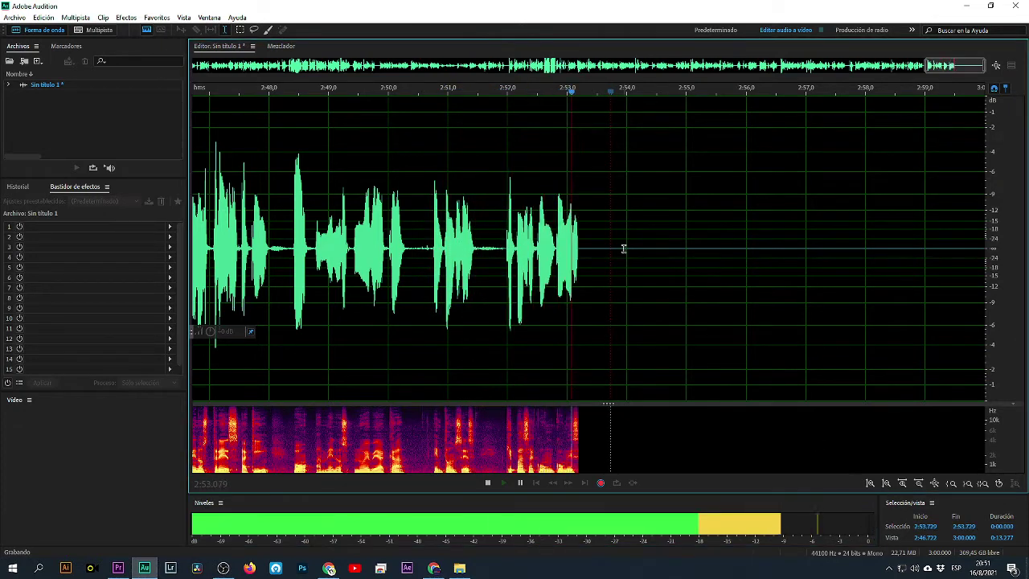
scroll(623, 249, "down", 3)
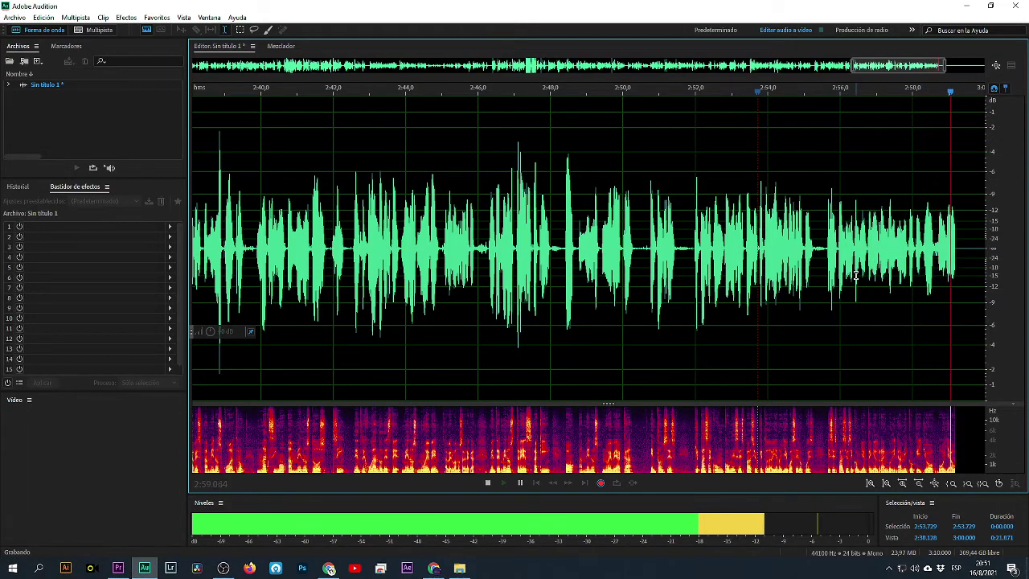
scroll(956, 238, "down", 8)
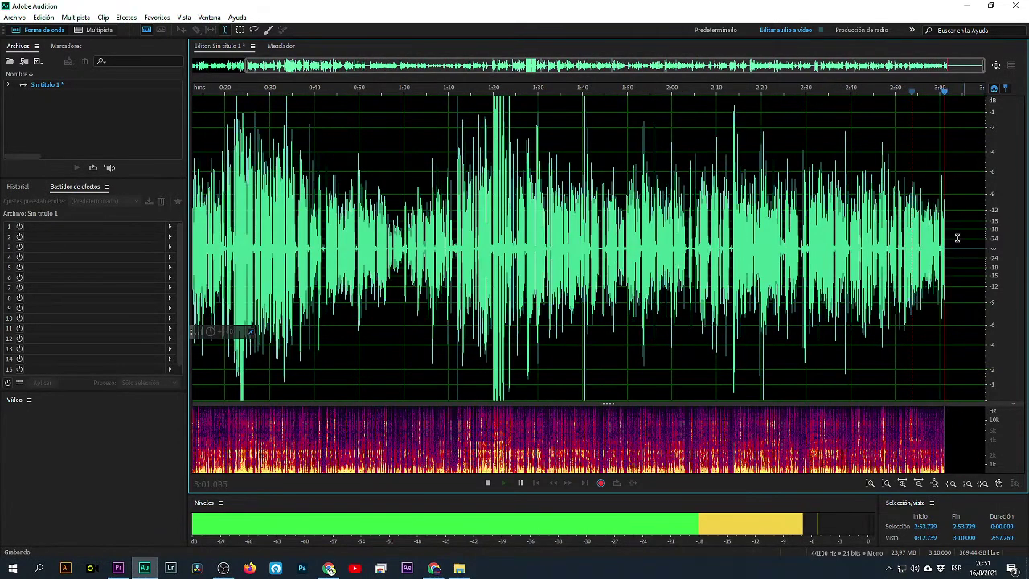
scroll(962, 241, "down", 3)
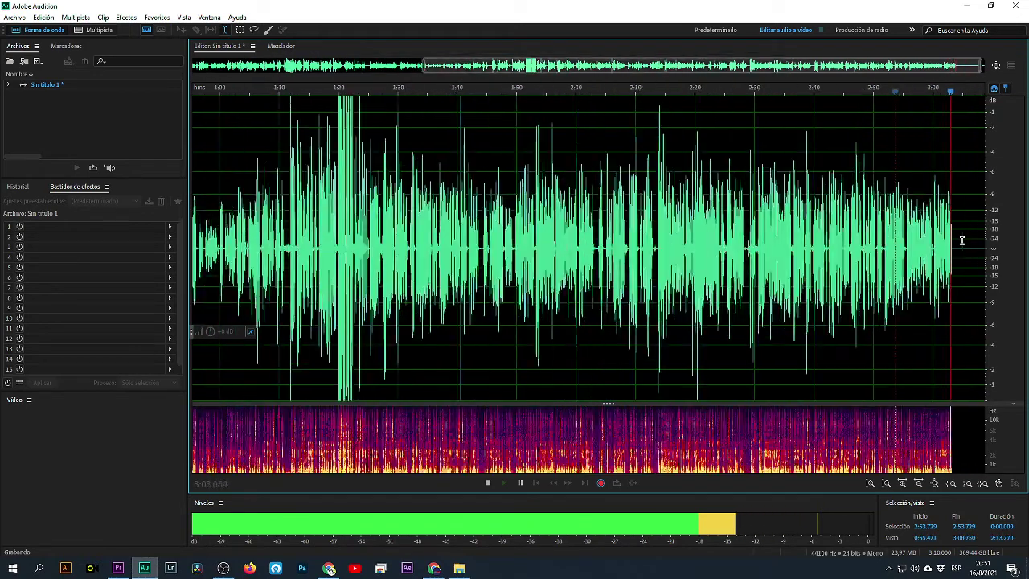
key("space")
- Delete all audio before the loud clipped passage, from the beginning to about 1:19.763
scroll(522, 236, "up", 8)
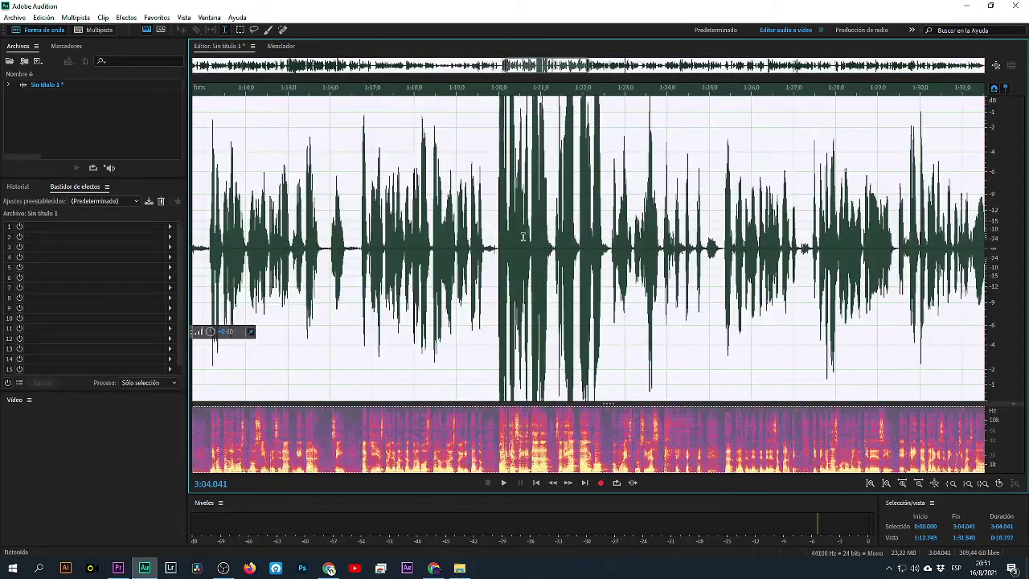
left_click(488, 248)
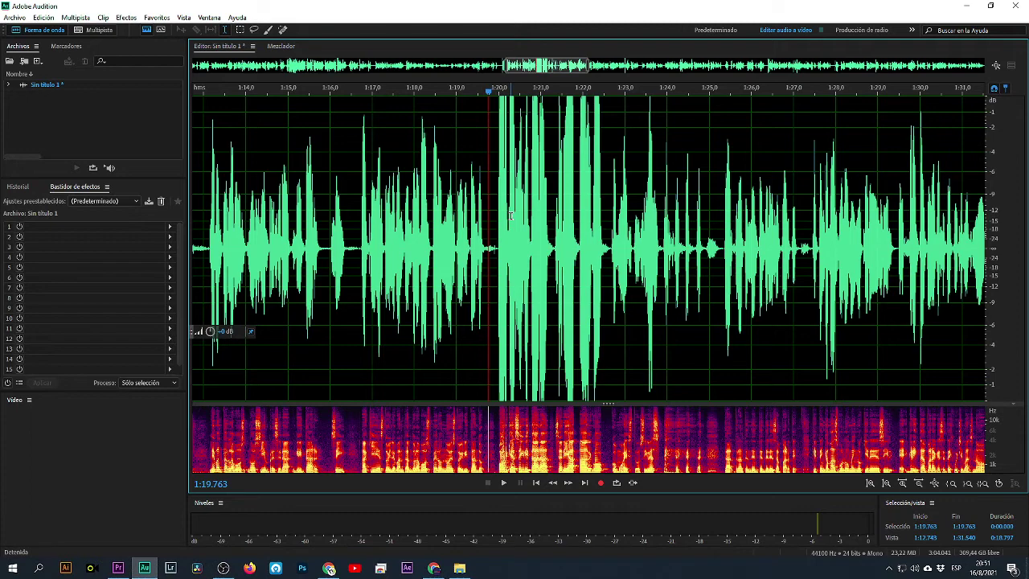
key("shift+Home")
key("Delete")
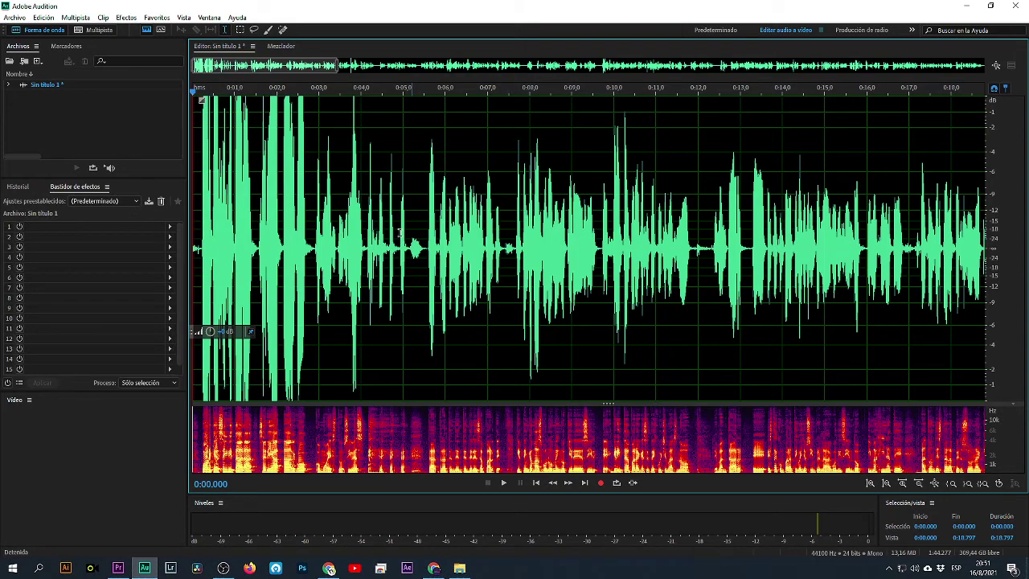
- Delete the audio between about 0:02.892 and 1:35.599, and trim the recording's end after about 0:07.789
left_click_drag(311, 202, 190, 211)
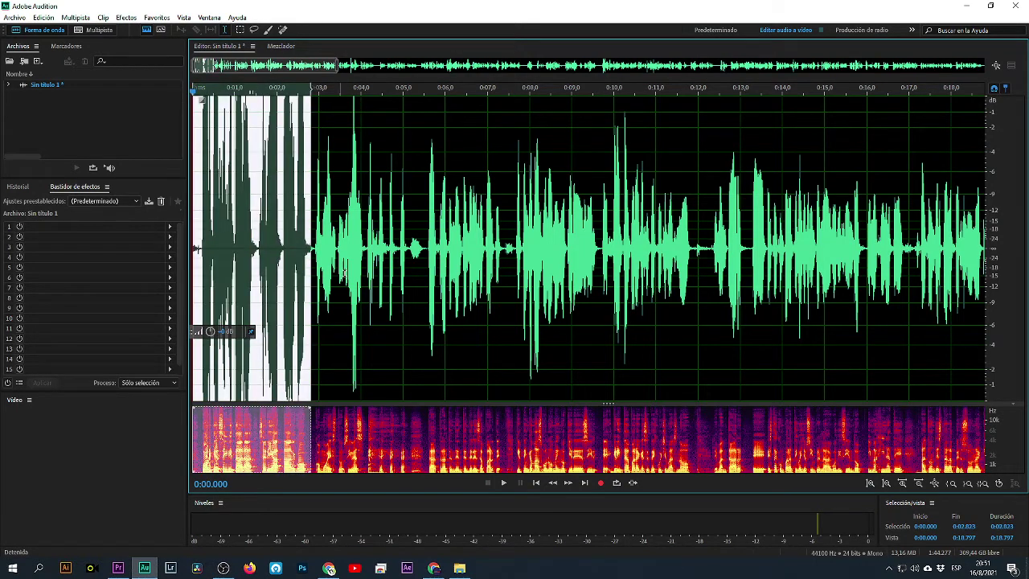
left_click(360, 259)
scroll(315, 256, "down", 5)
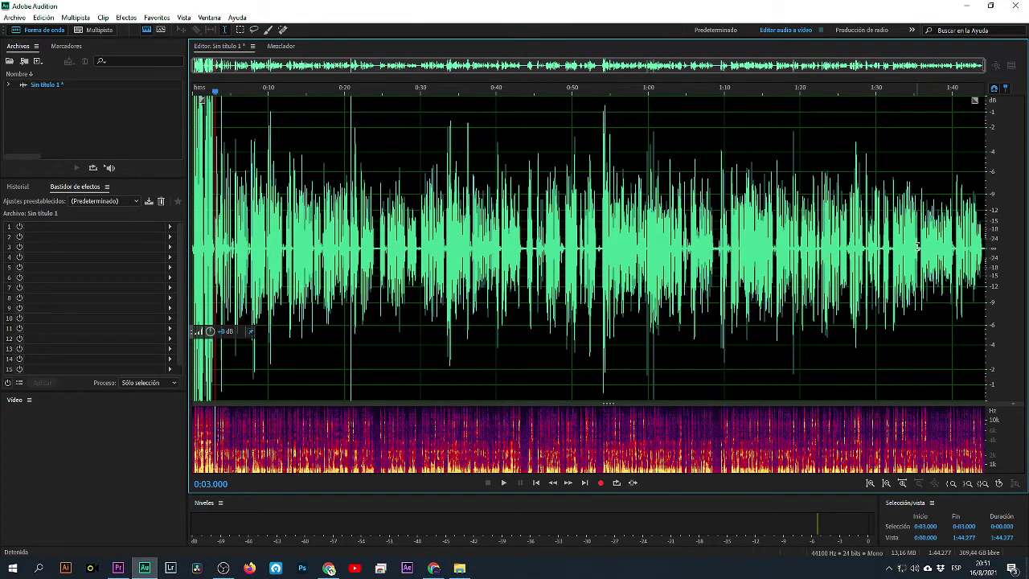
left_click_drag(919, 243, 215, 289)
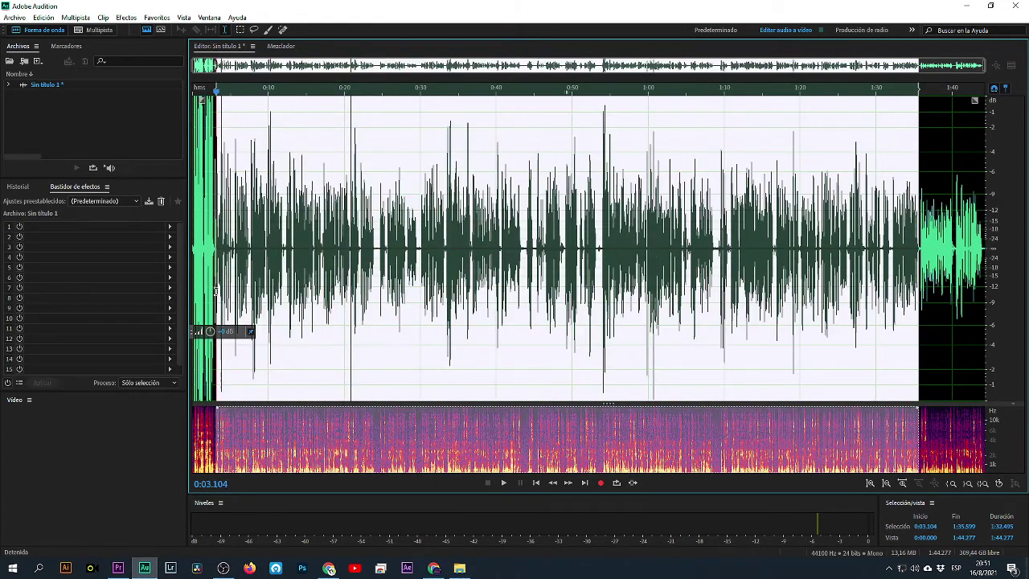
scroll(215, 289, "up", 6)
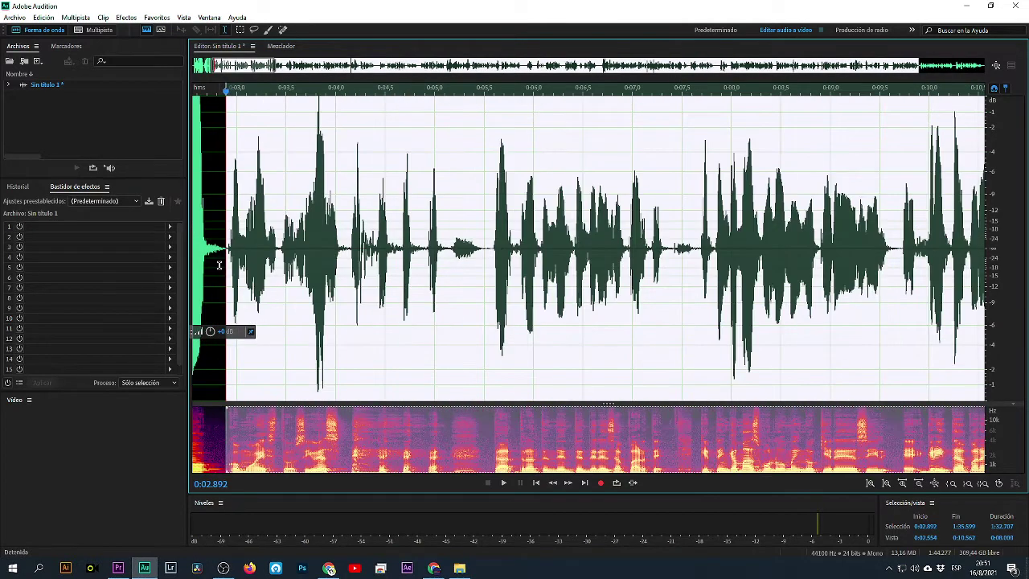
left_click(246, 264)
scroll(265, 262, "up", 2)
scroll(663, 287, "down", 1)
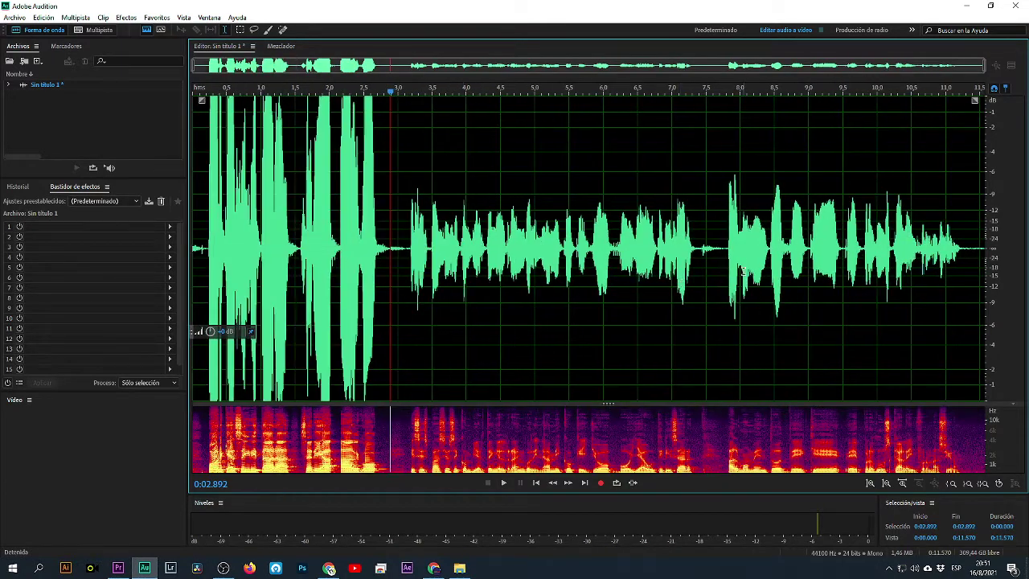
left_click_drag(725, 258, 988, 243)
key("Delete")
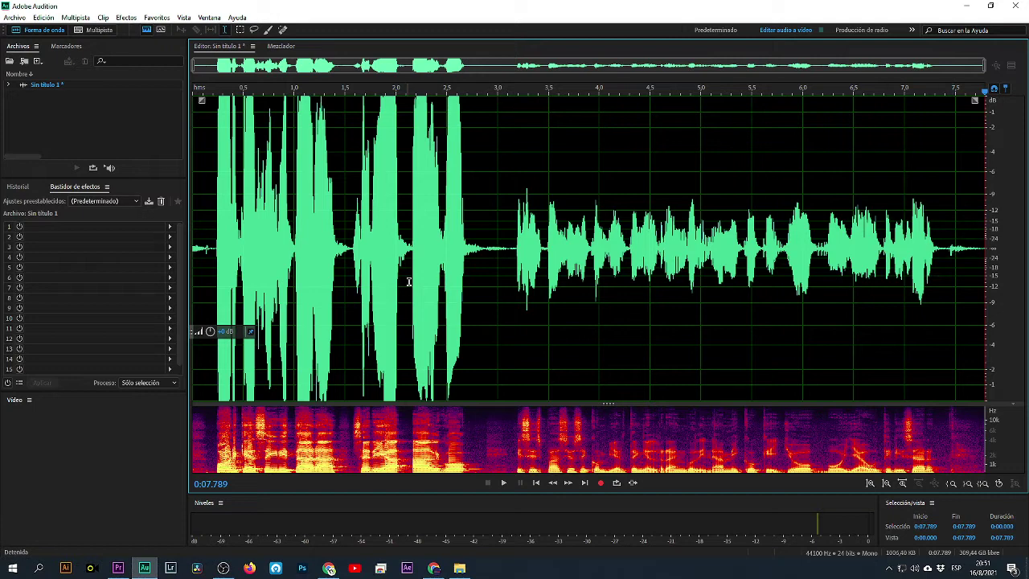
- Silence the background noise at the very start of the recording, from 0:00.000 to about 0:00.189
left_click_drag(497, 250, 78, 275)
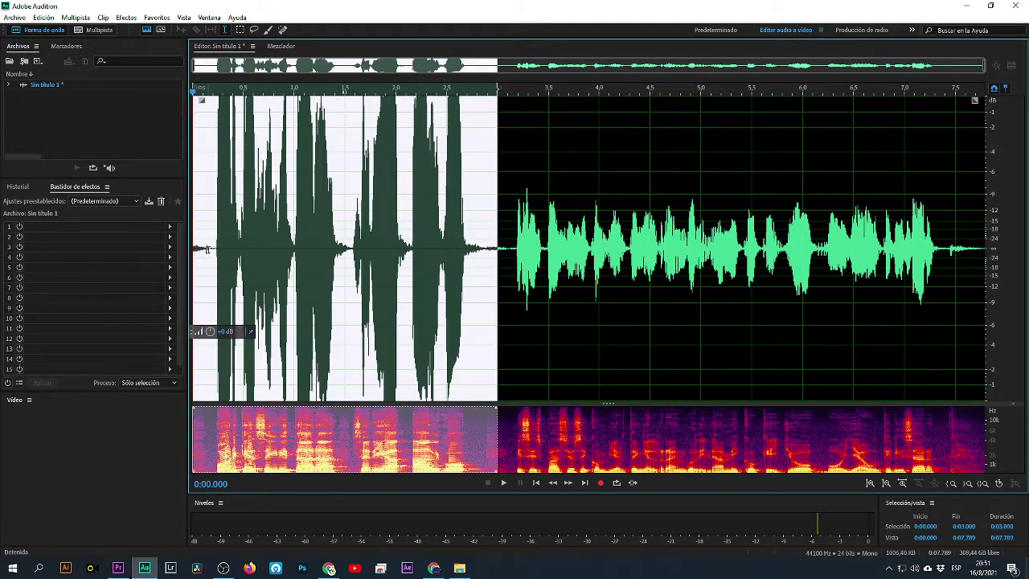
left_click_drag(211, 250, 68, 272)
right_click(200, 294)
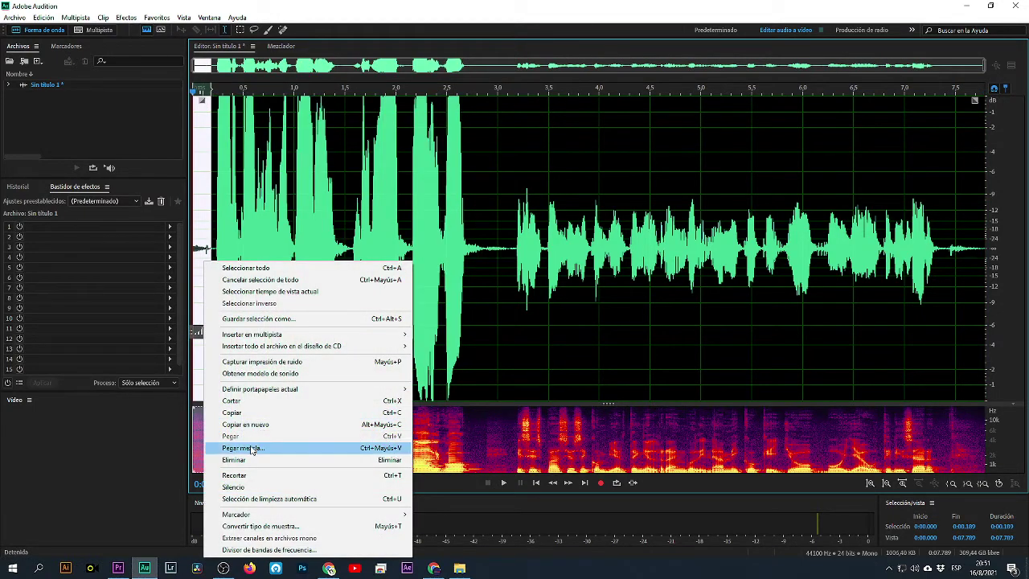
left_click(241, 485)
left_click(448, 281)
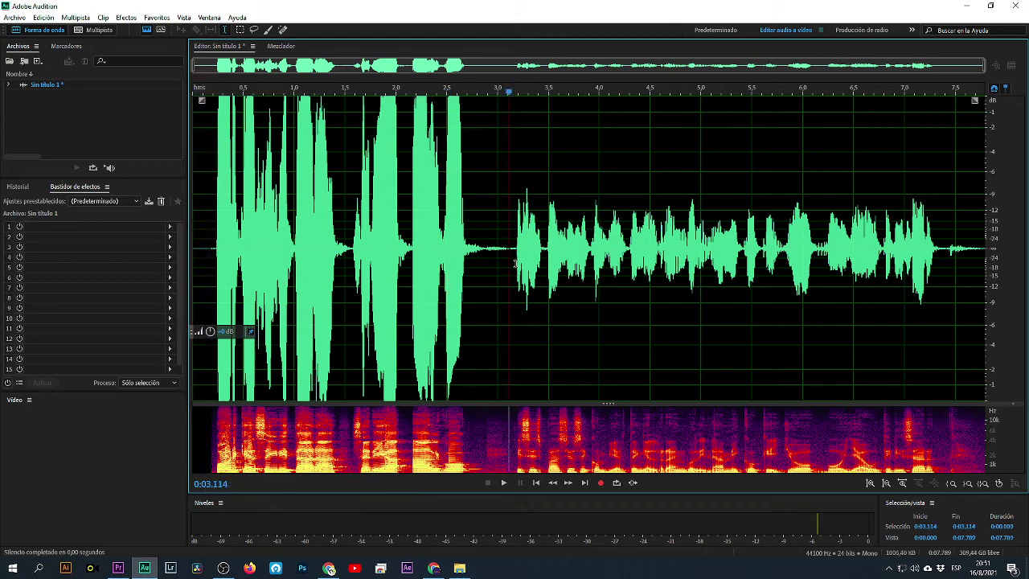
- Try to amplify the quiet passage from about 0:03.114 to the recording's end, and undo the gain change
left_click_drag(515, 263, 1027, 263)
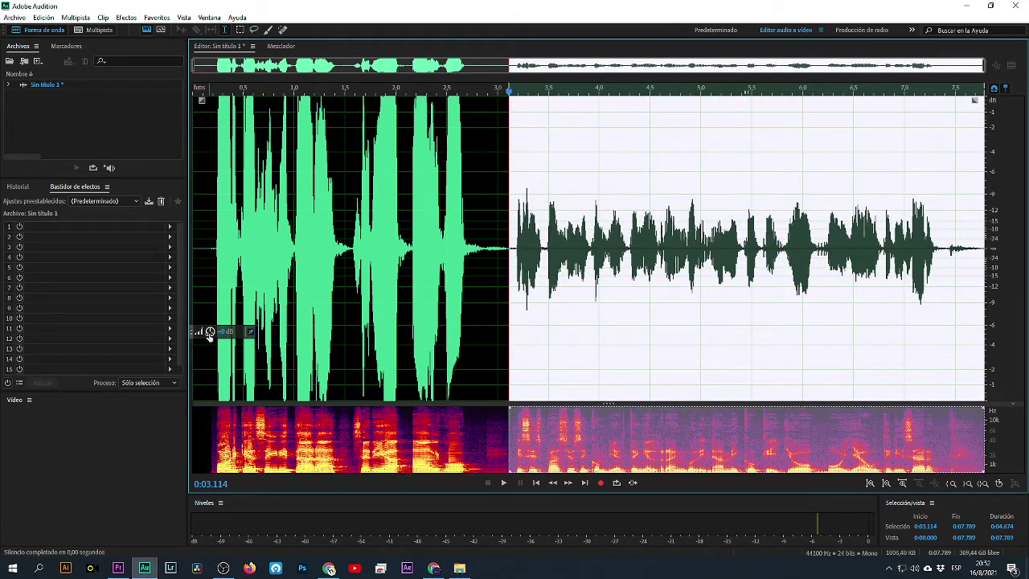
left_click_drag(209, 335, 231, 331)
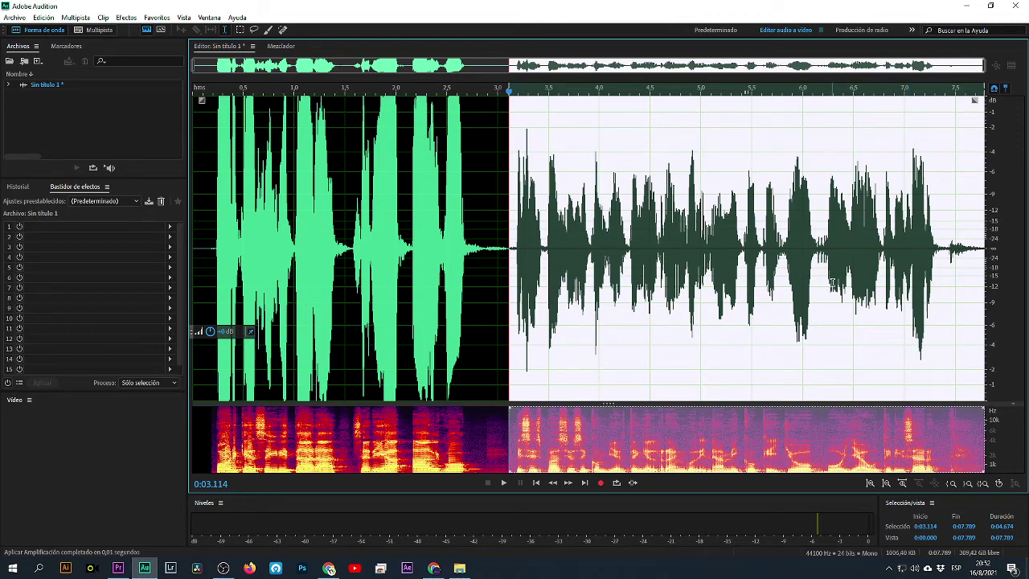
key("ctrl+z")
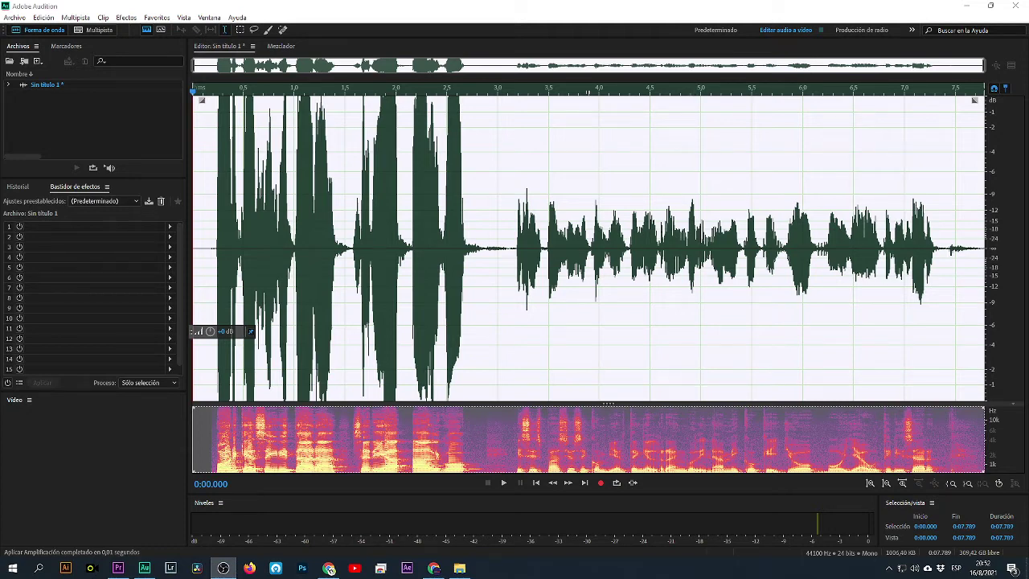
- Play back the opening of the recording and stop at about 0:01.098, watching the output level
left_click(615, 169)
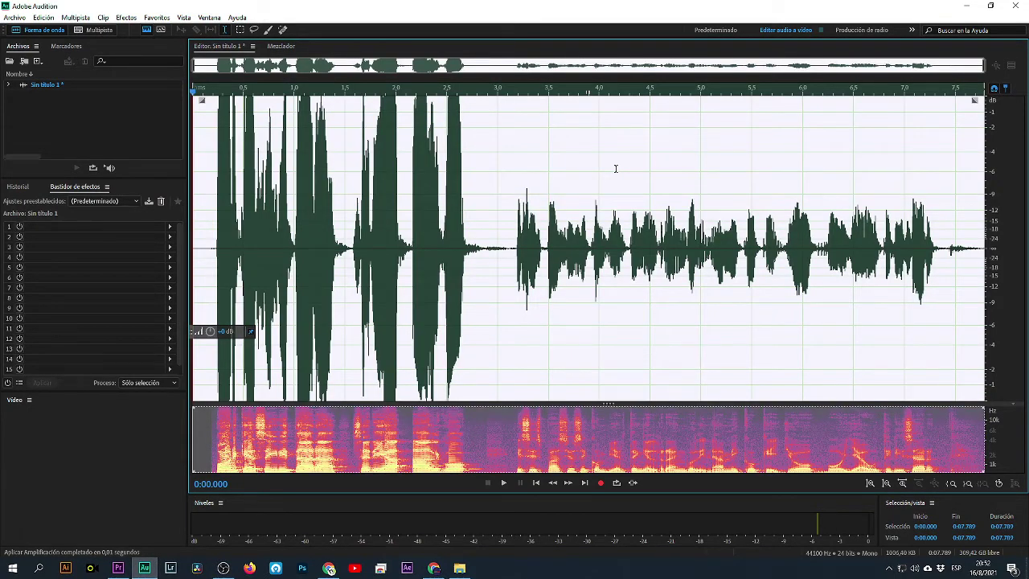
key("space")
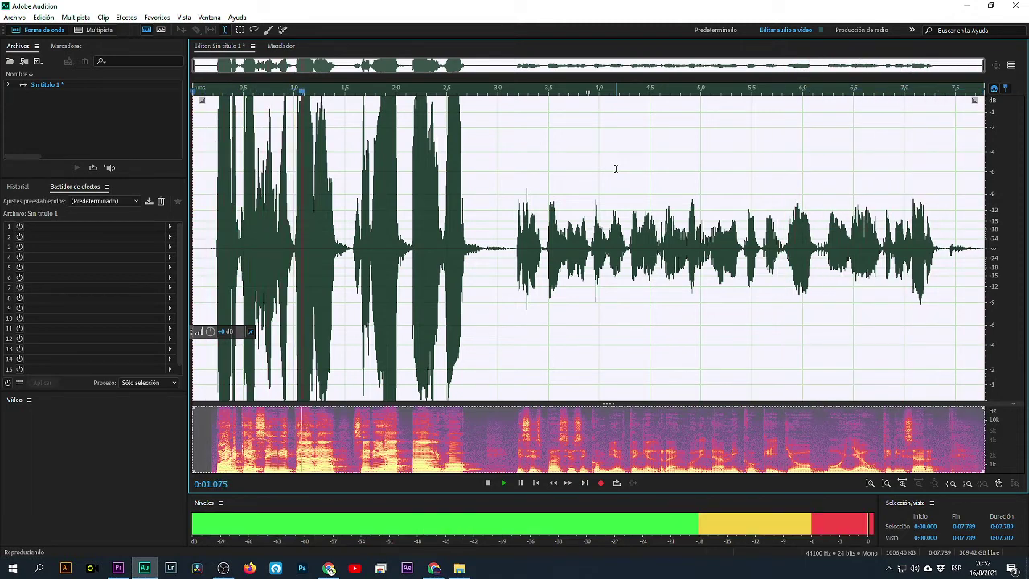
key("space")
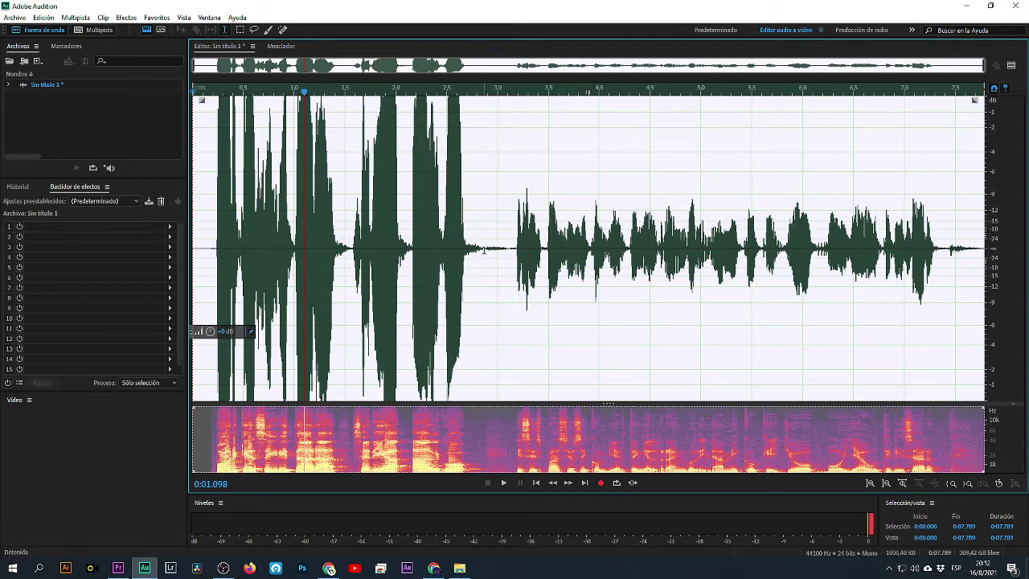
- Lower the volume of the loud clipped passage, from 0:00.000 to about 0:02.867
left_click_drag(484, 250, 100, 275)
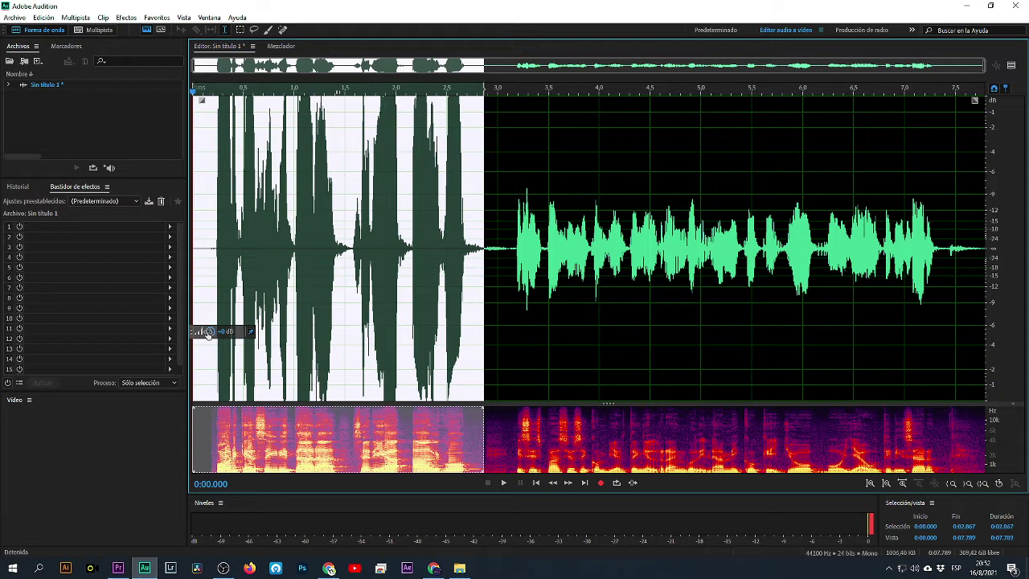
left_click_drag(207, 334, 195, 334)
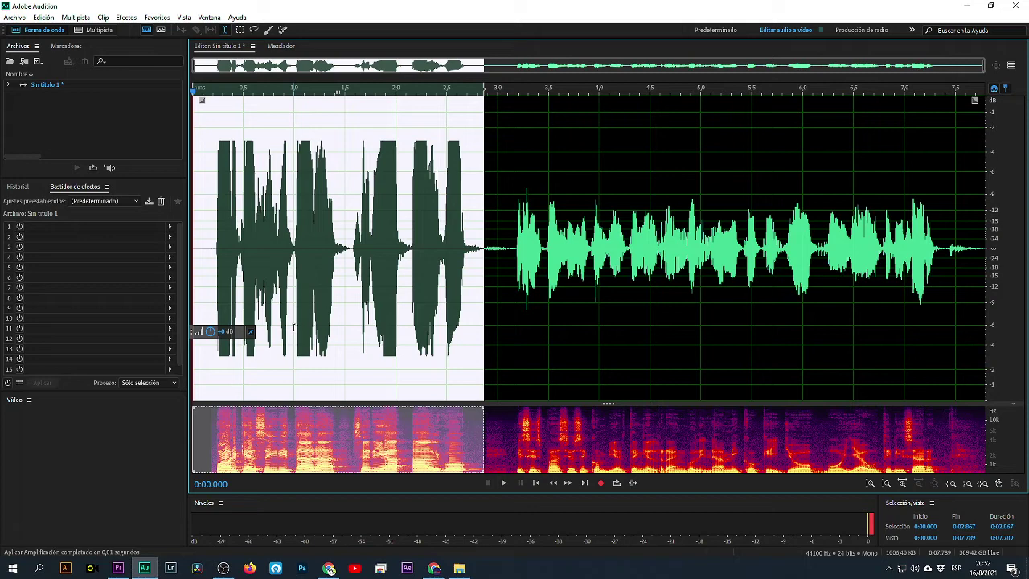
left_click(499, 280)
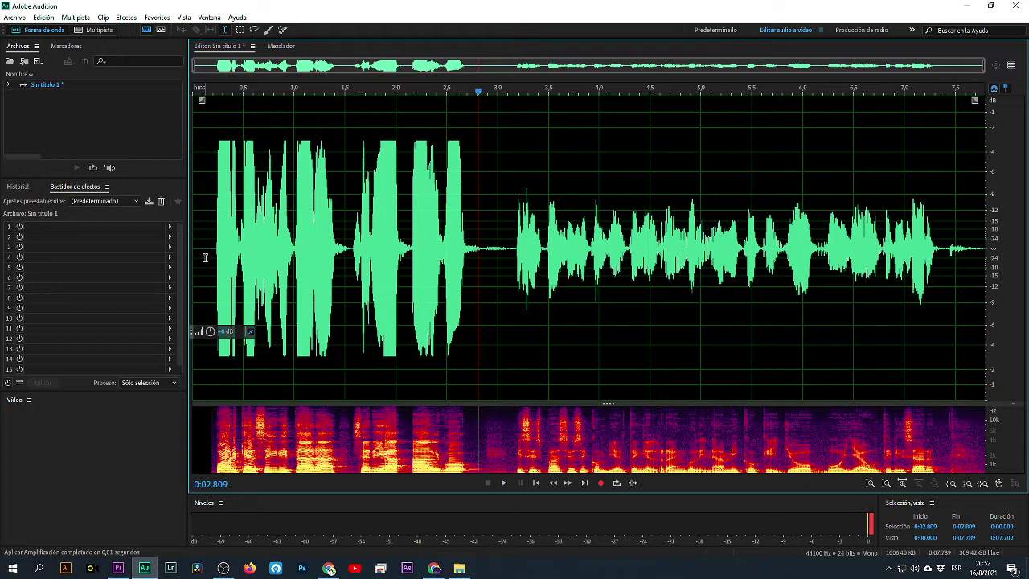
- Play the recording from about 0:00.126, and mark the quiet passage from about 0:03.130 to 0:07.431 for comparison
left_click_drag(205, 257, 485, 262)
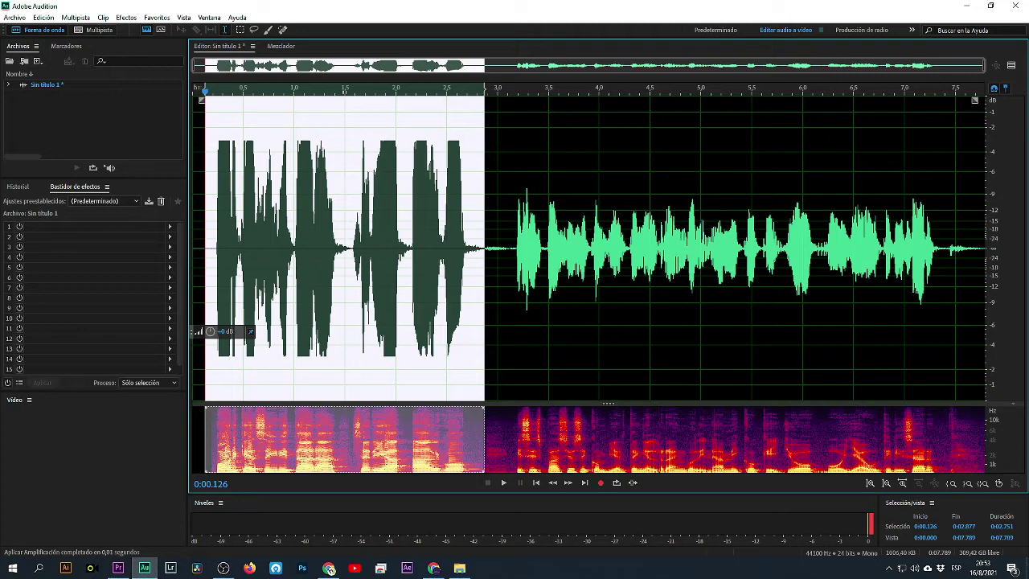
key("space")
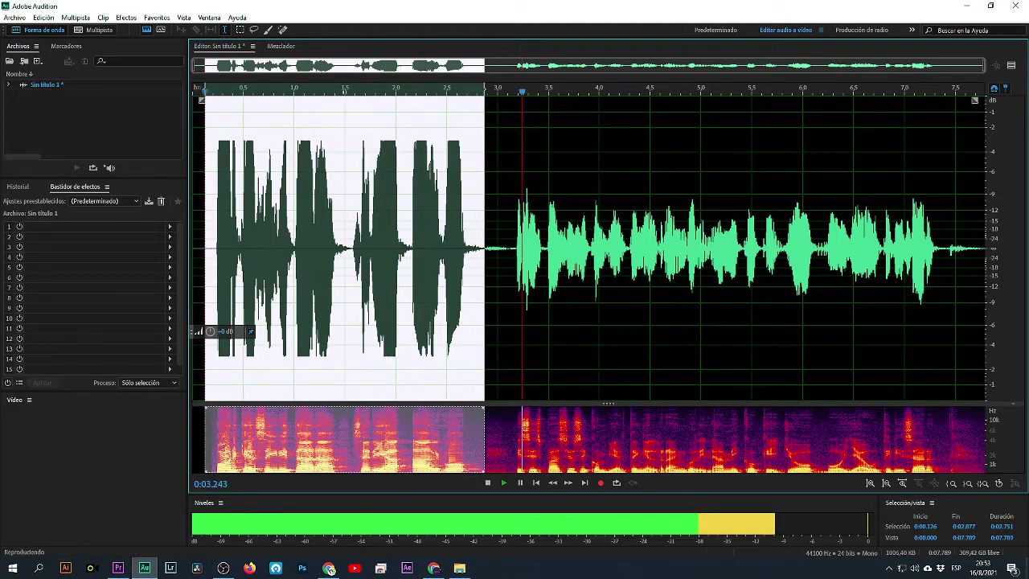
key("space")
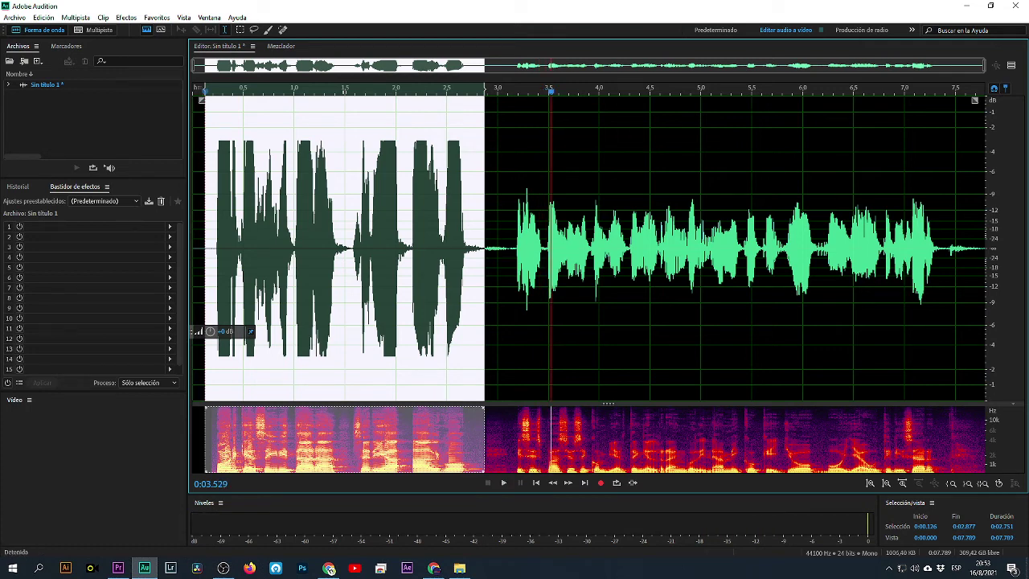
left_click(528, 266)
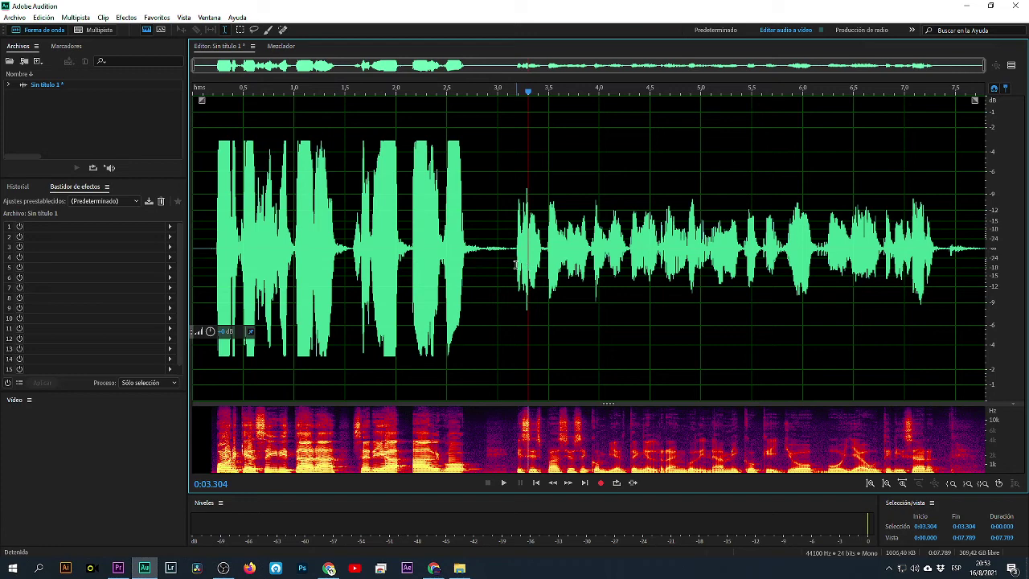
left_click_drag(511, 266, 950, 262)
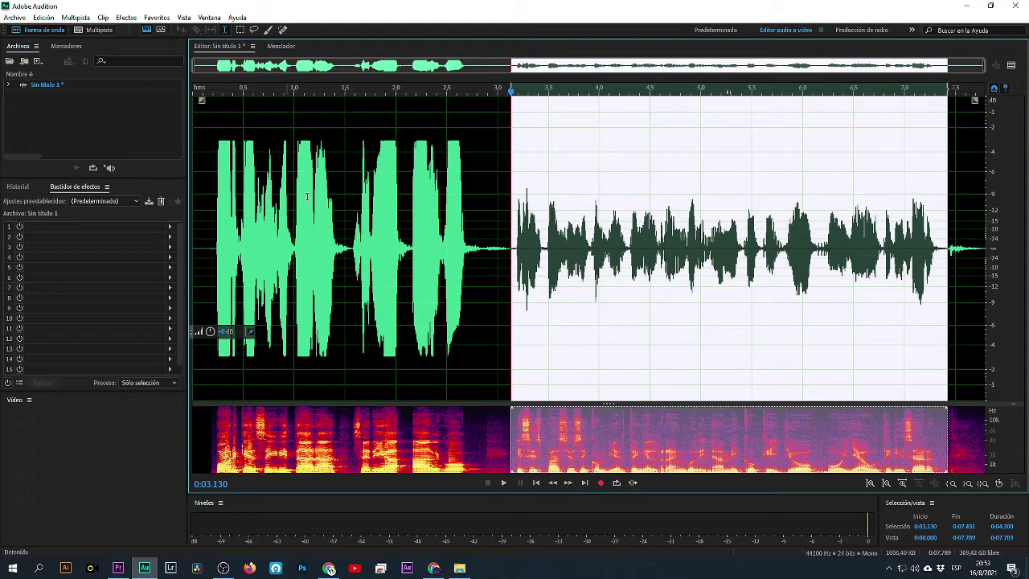
left_click(278, 205)
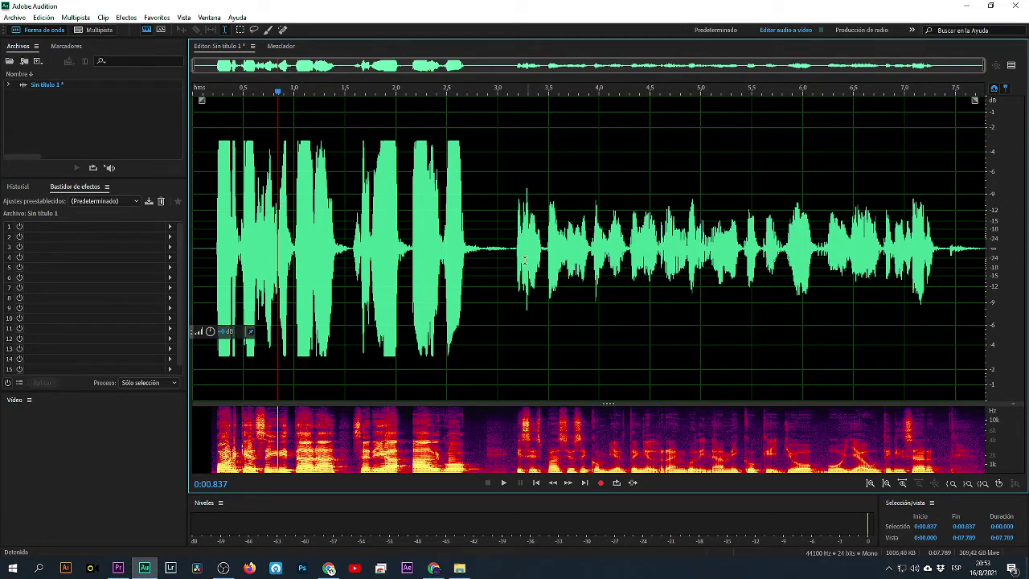
- Load the "Voz de locutor de radio" preset into the effects rack
left_click(103, 202)
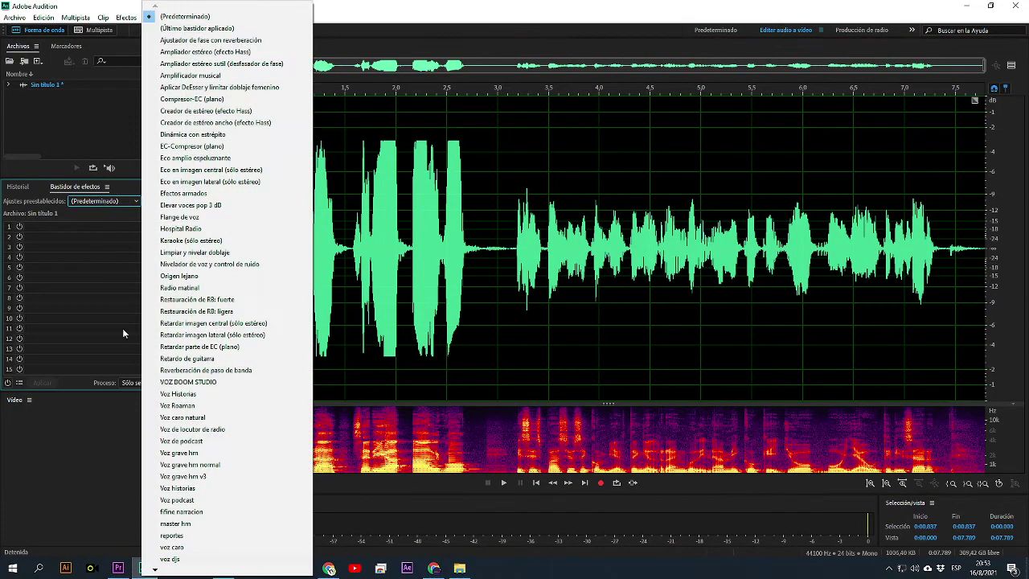
left_click(90, 258)
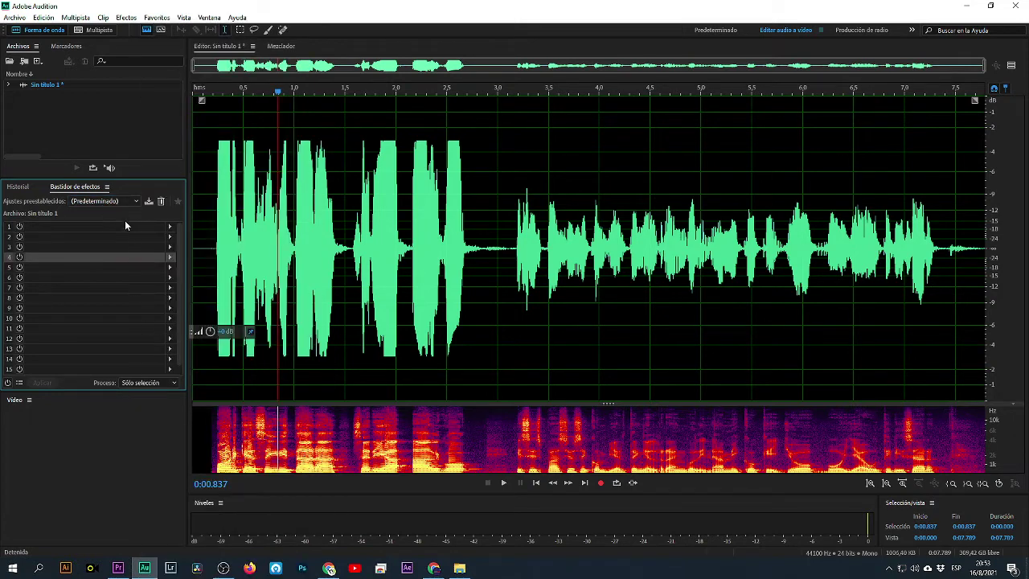
left_click(114, 200)
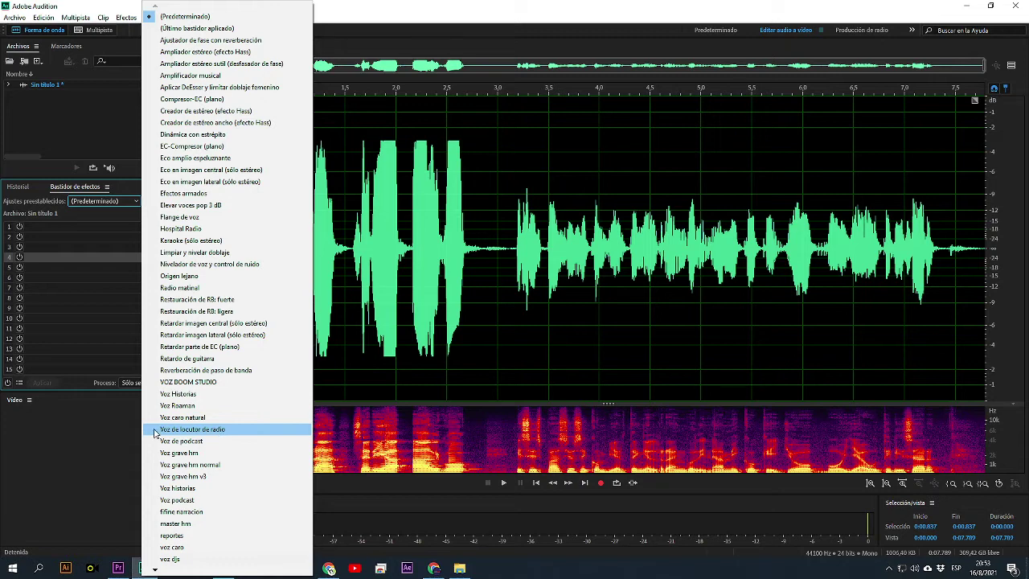
left_click(214, 431)
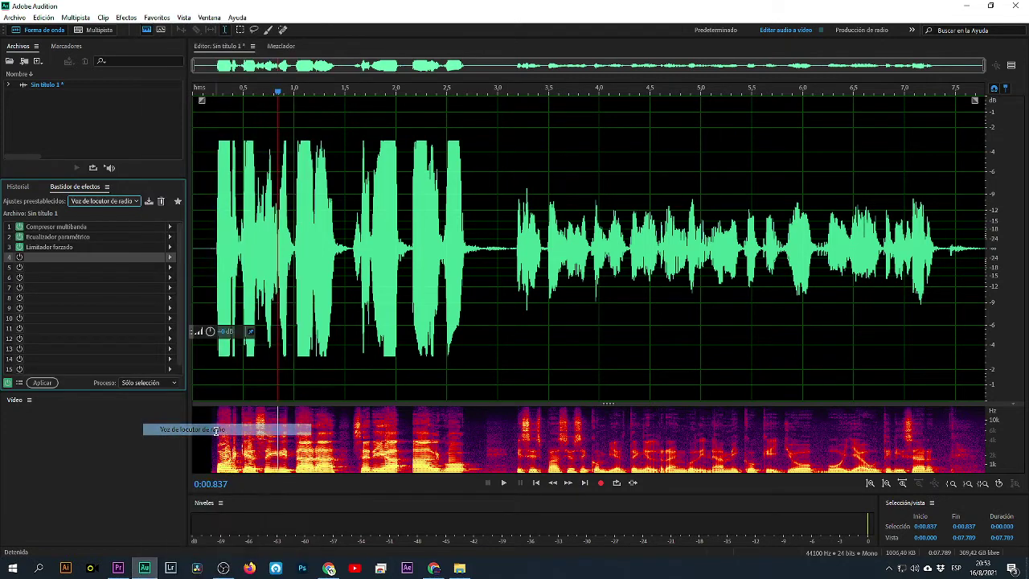
left_click(208, 254)
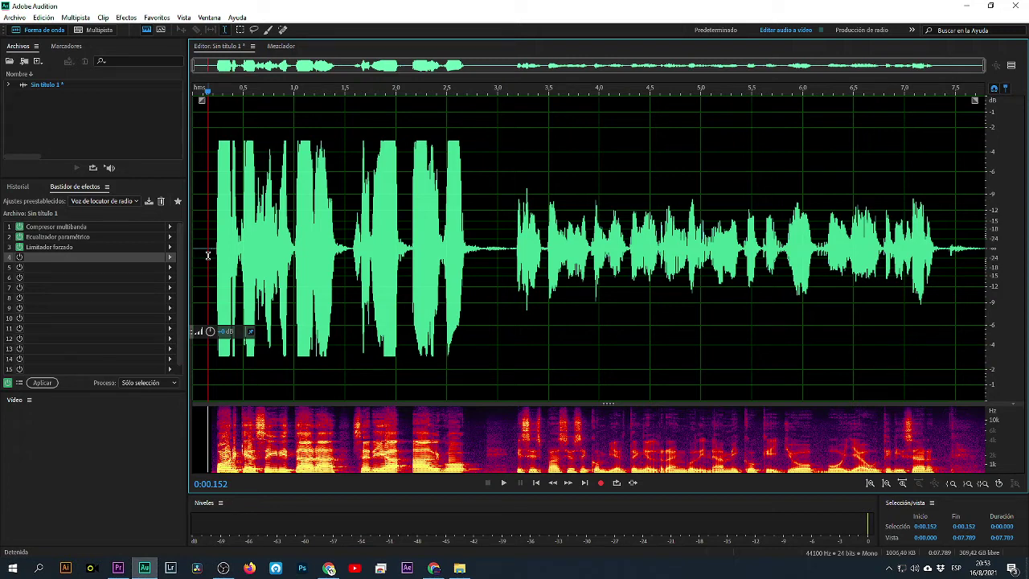
- Go through the rack's Compresor multibanda, Ecualizador paramétrico and Limitador forzado effects in turn
left_click(71, 228)
left_click(65, 241)
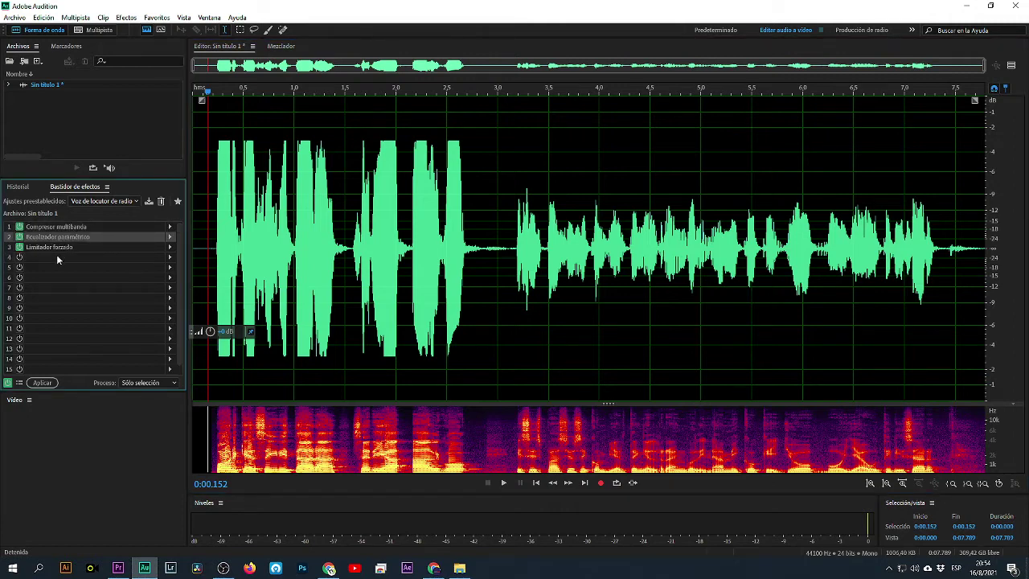
left_click(64, 248)
- Select the whole recording and play it back through the preset's effects
left_click(213, 245)
key("ctrl+a")
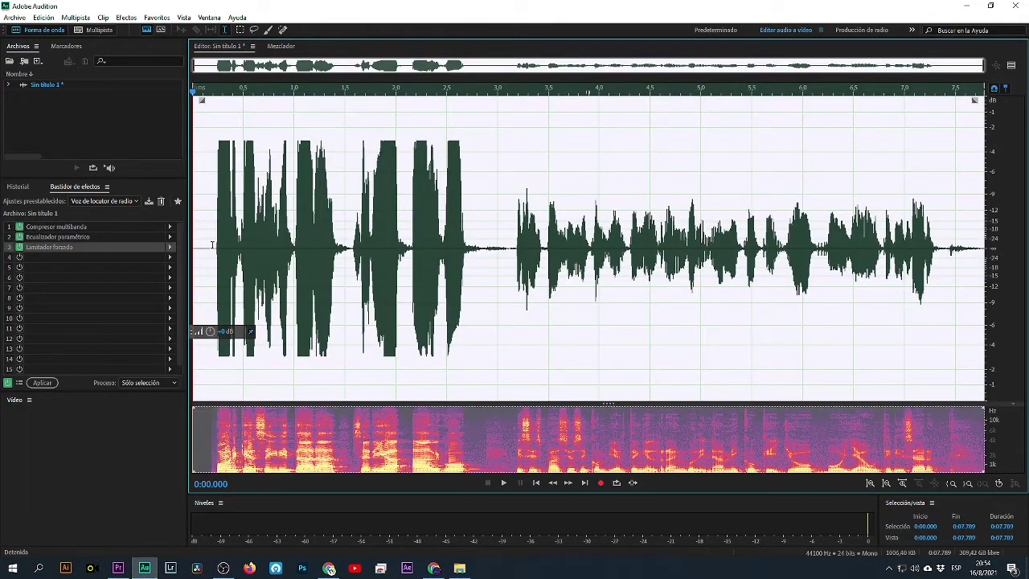
key("space")
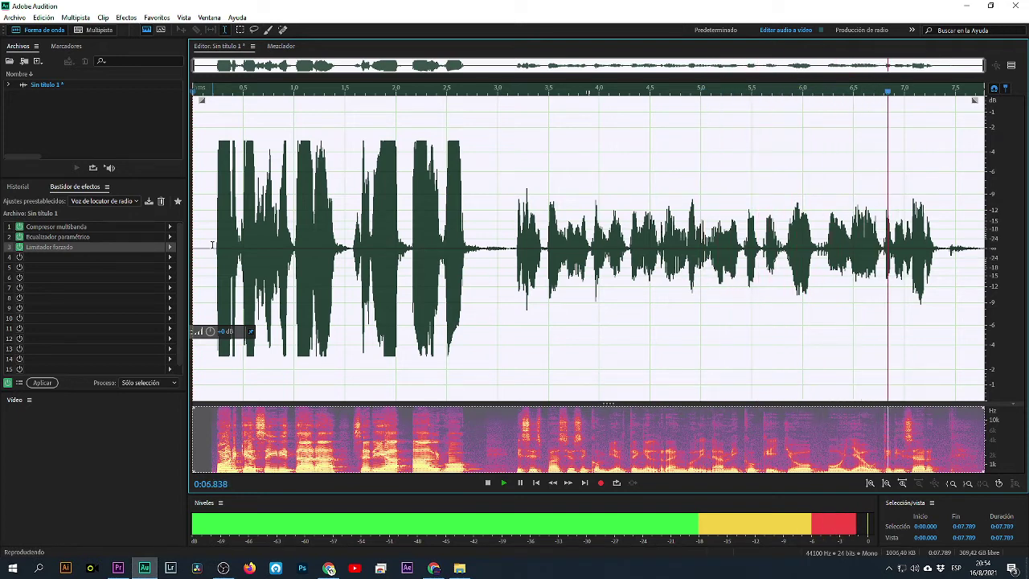
key("space")
key("space")
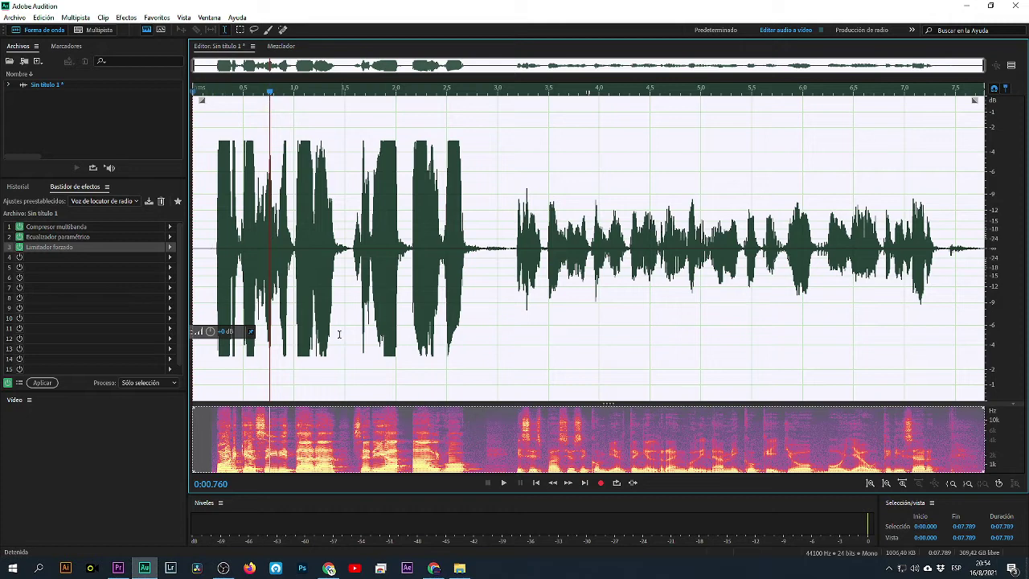
- Compare the loud passage from about 0:00.179 to 0:02.877 with the quiet one from about 0:03.098 to 0:07.388
left_click(462, 266)
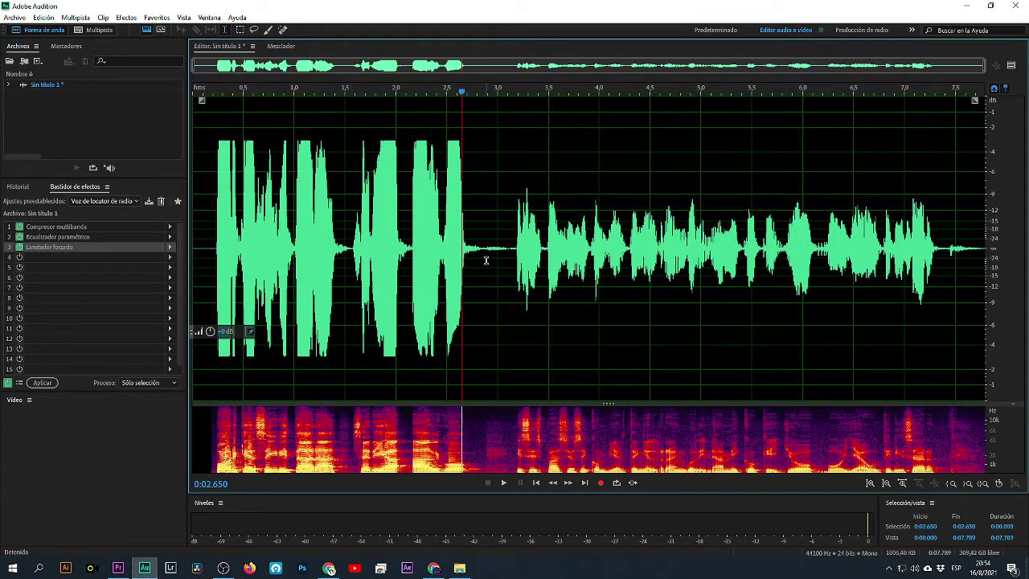
left_click_drag(485, 260, 211, 323)
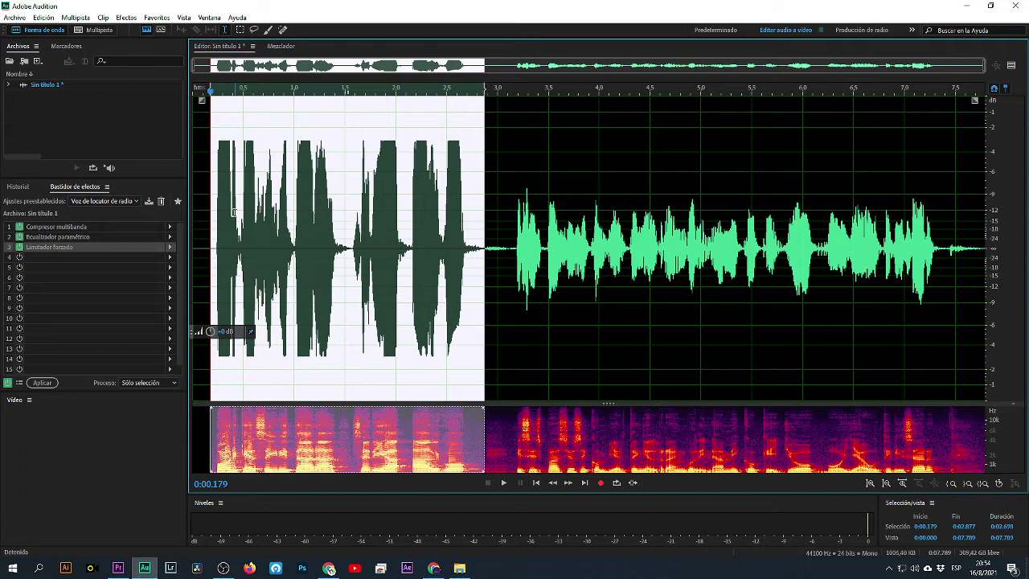
left_click_drag(508, 289, 942, 305)
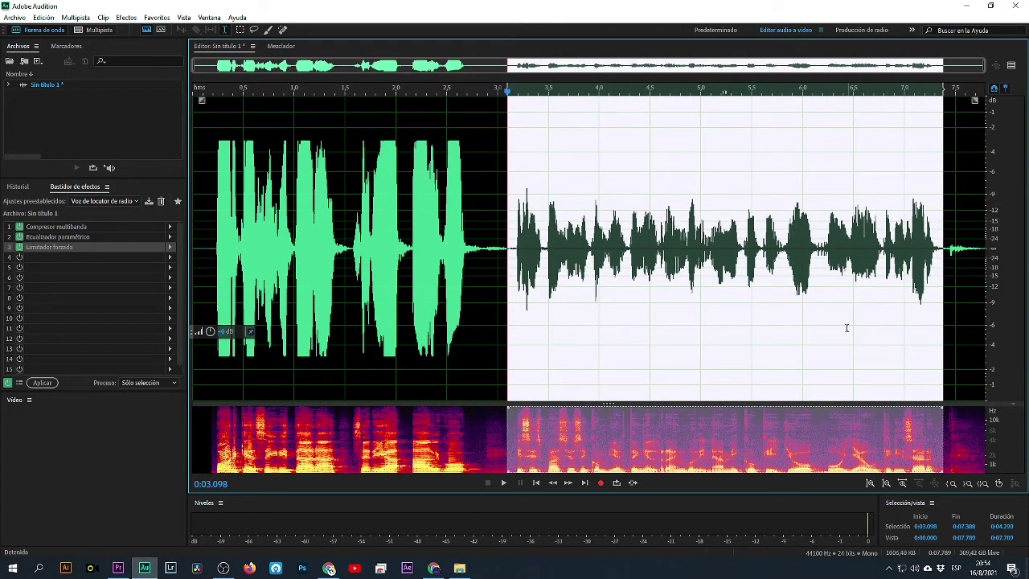
left_click(401, 249)
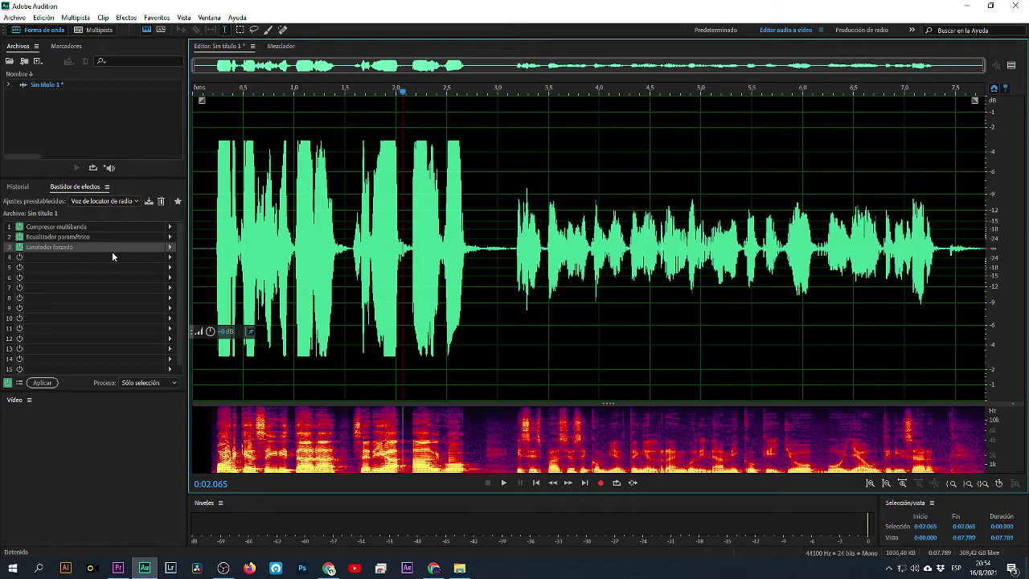
- Raise the limiter threshold (Umbral) of the rack's Compresor multibanda effect and close its settings
double_click(91, 228)
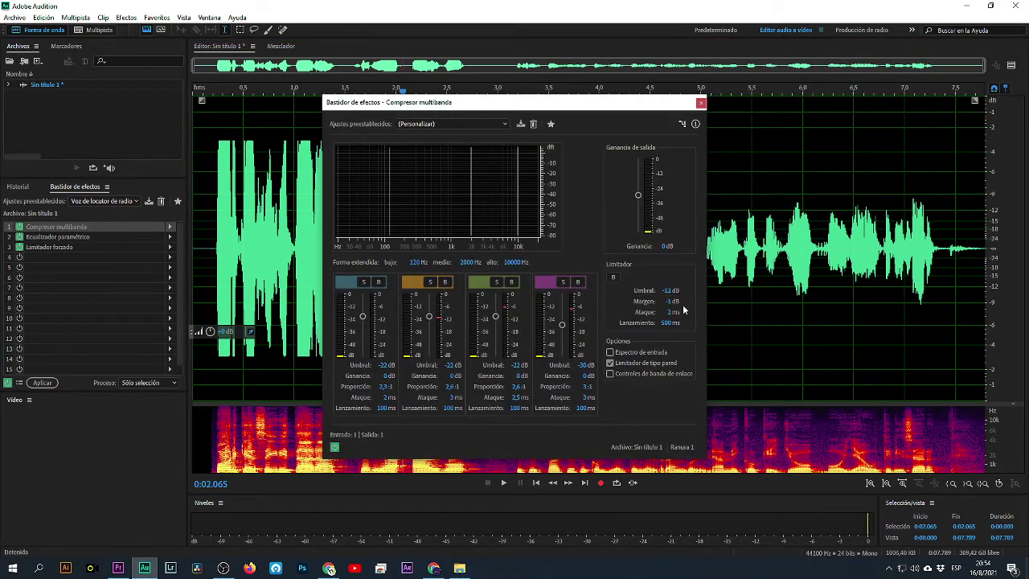
left_click_drag(667, 291, 703, 292)
left_click(700, 103)
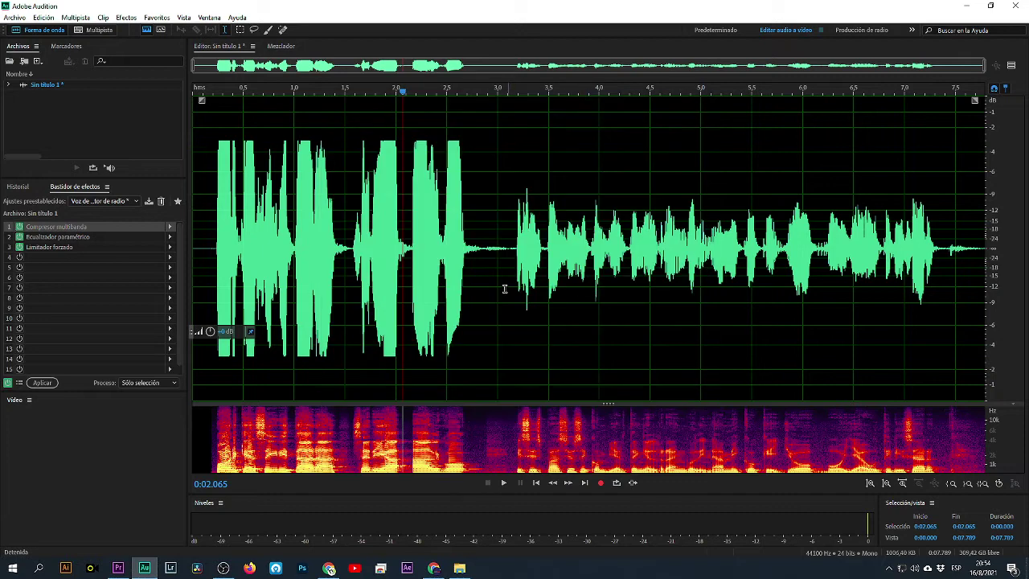
- Select the recording from about 0:00.063 to its end, preview it, and apply the effects rack to the selection
left_click_drag(199, 265, 1026, 274)
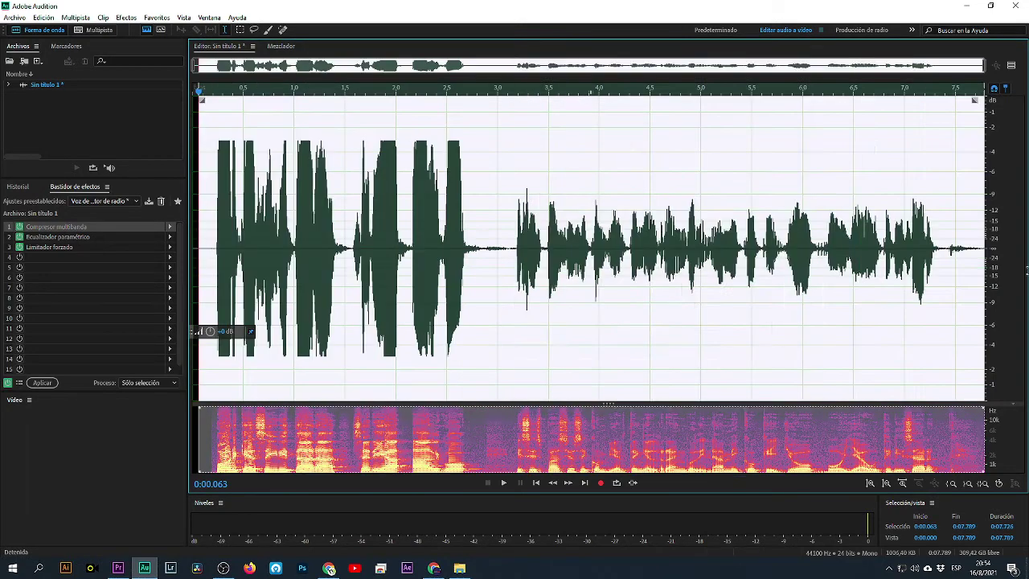
key("space")
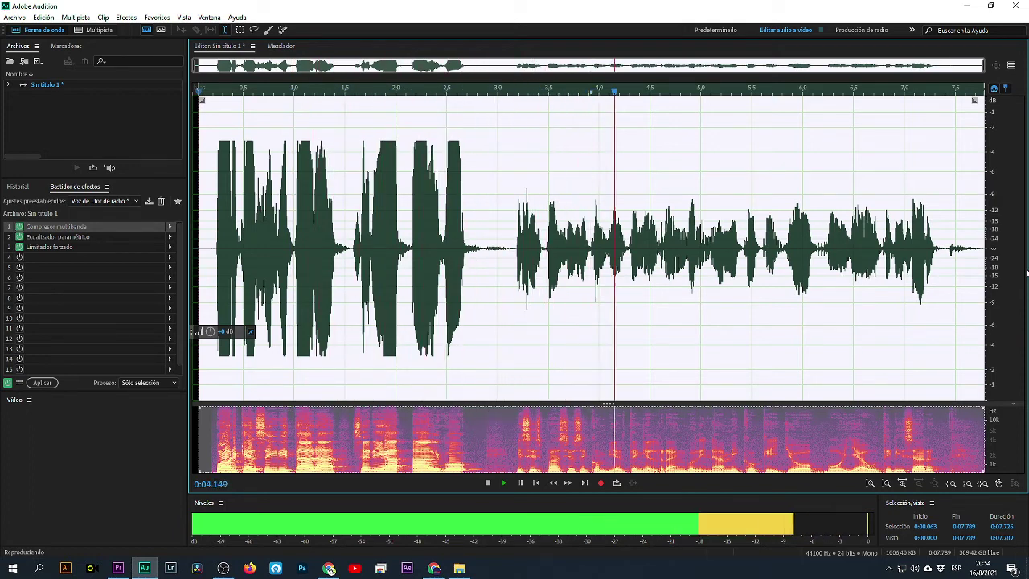
key("space")
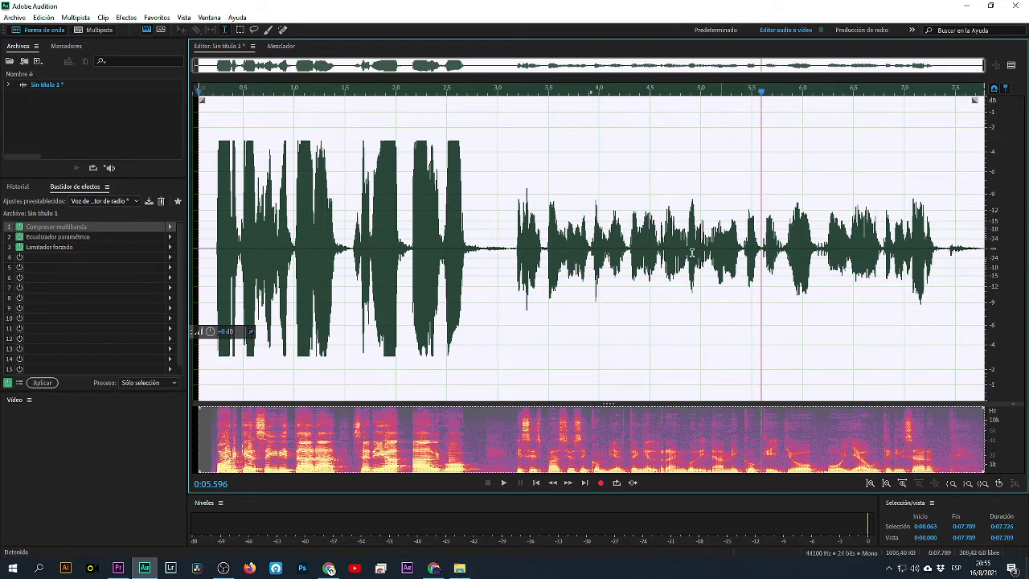
left_click(42, 383)
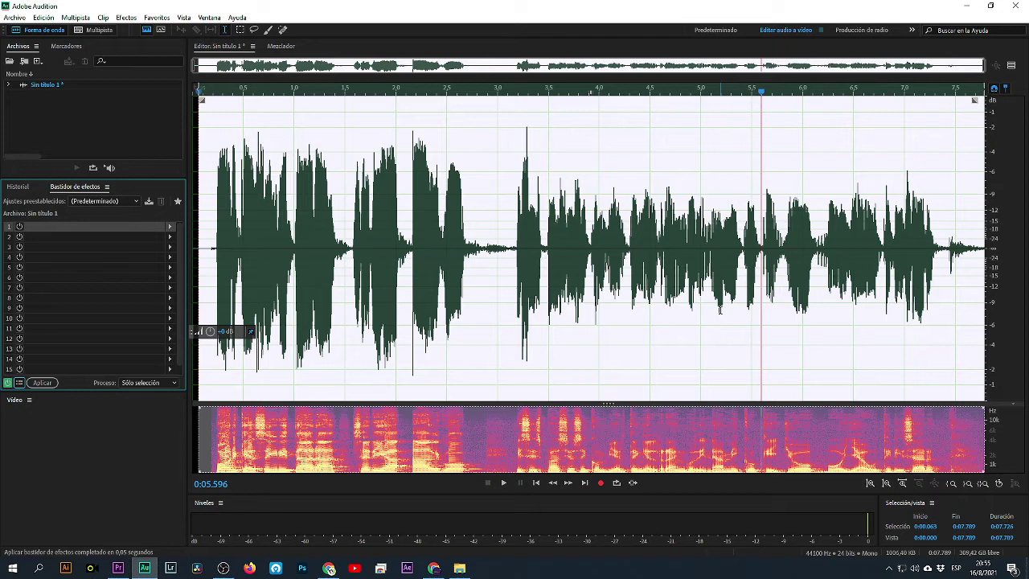
- Play back the processed loud passage from about 0:00.131 to 0:02.867, followed by the quiet passage from about 0:03.067
left_click_drag(205, 255, 485, 258)
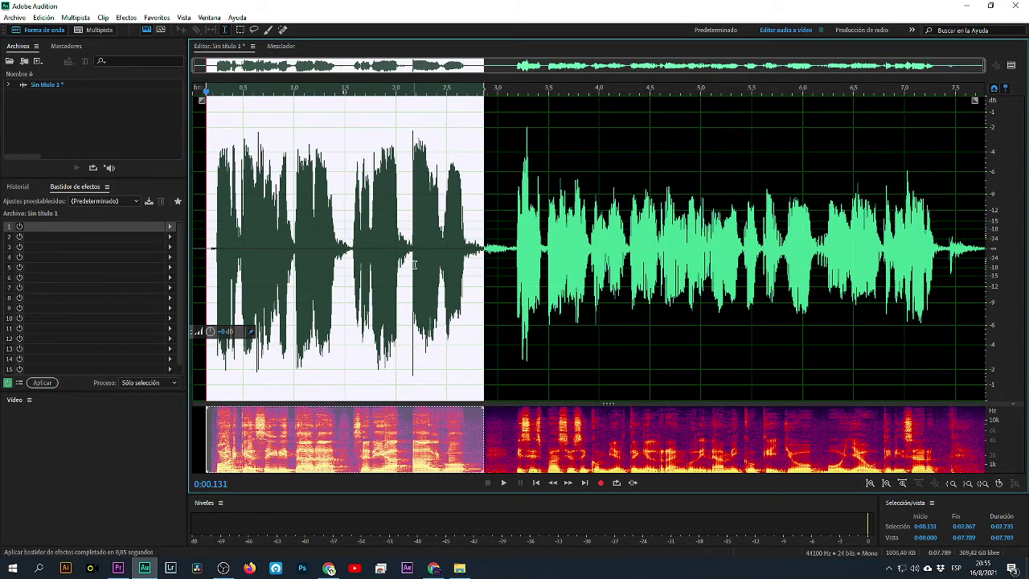
key("space")
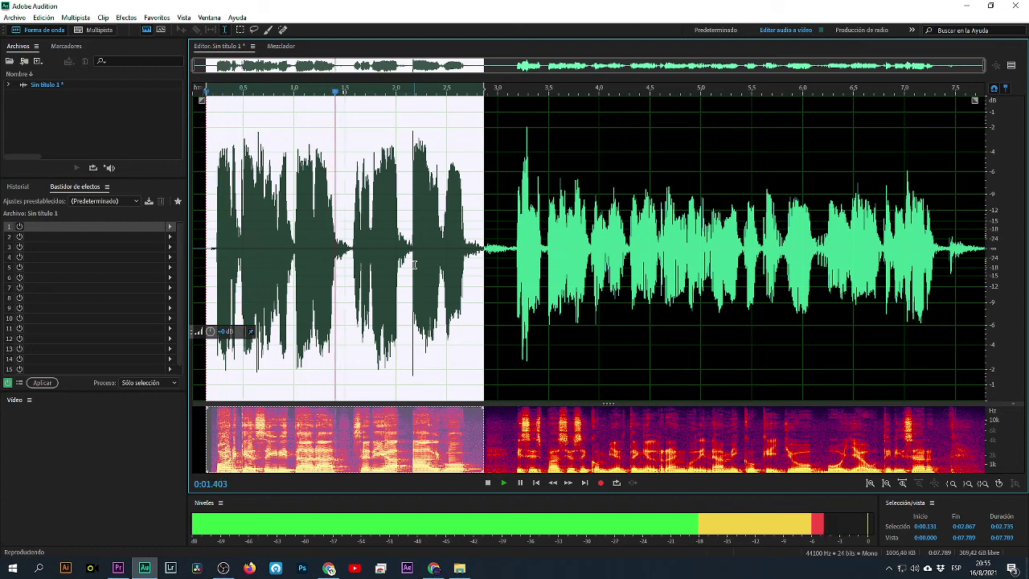
key("space")
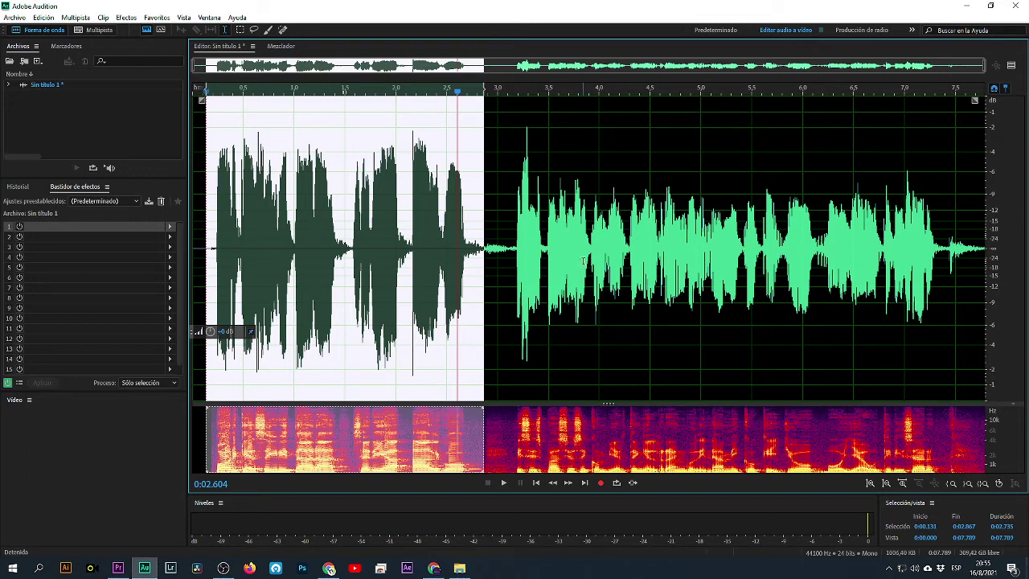
left_click(504, 252)
key("space")
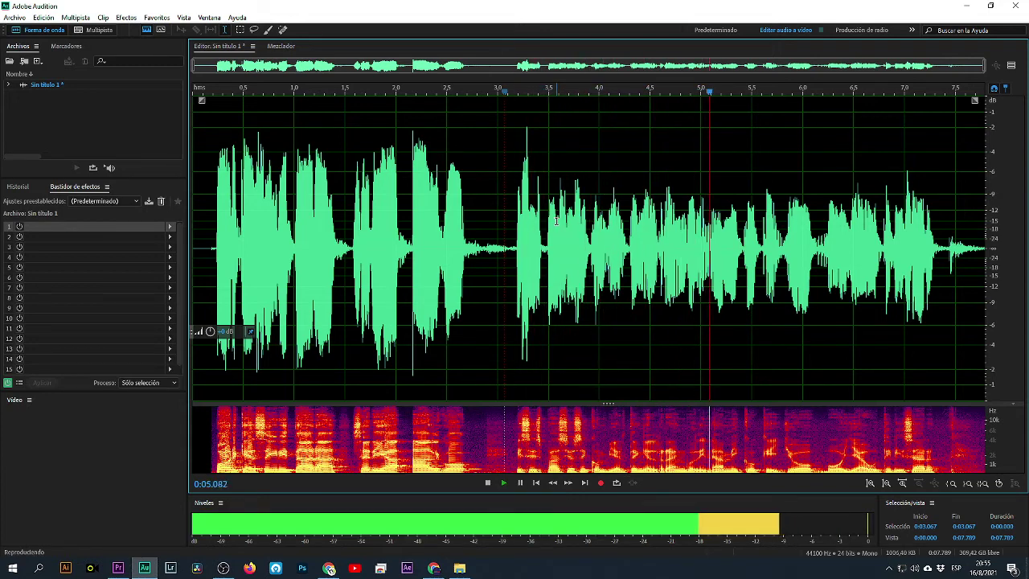
key("space")
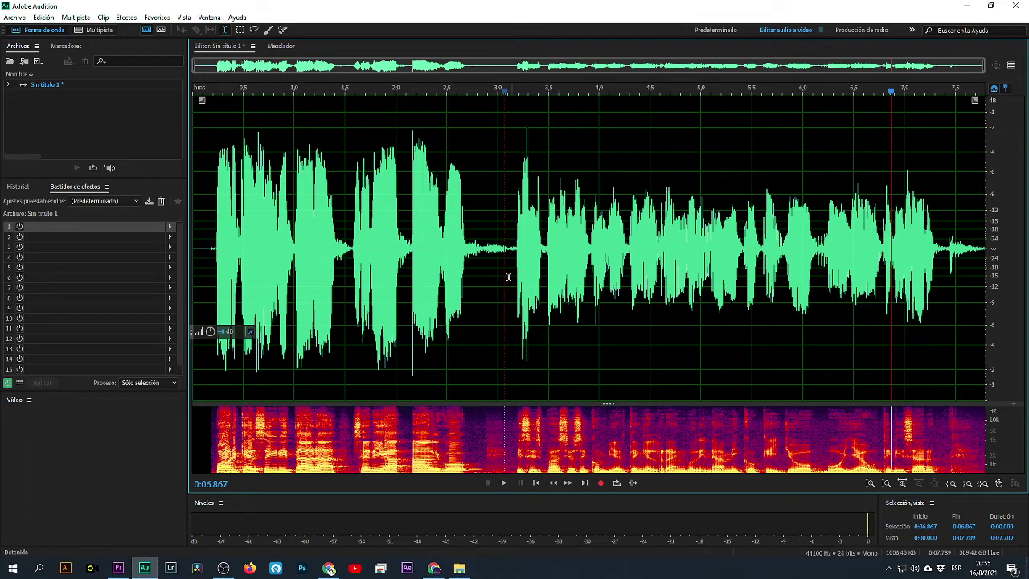
- Highlight the quiet passage from about 0:03.1 to the recording's end to examine its processed level, and clear the selection
left_click_drag(512, 270, 993, 263)
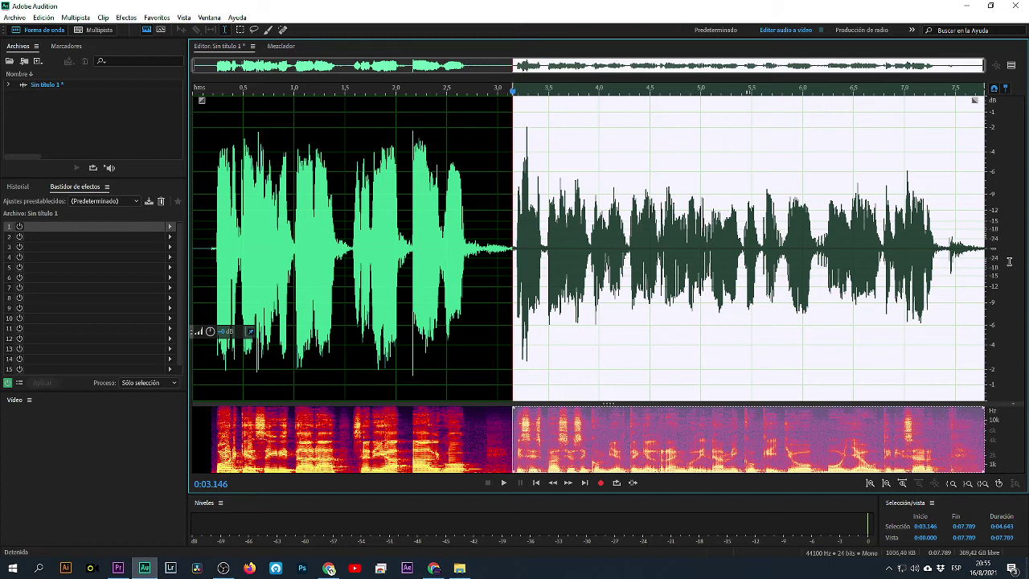
left_click(496, 273)
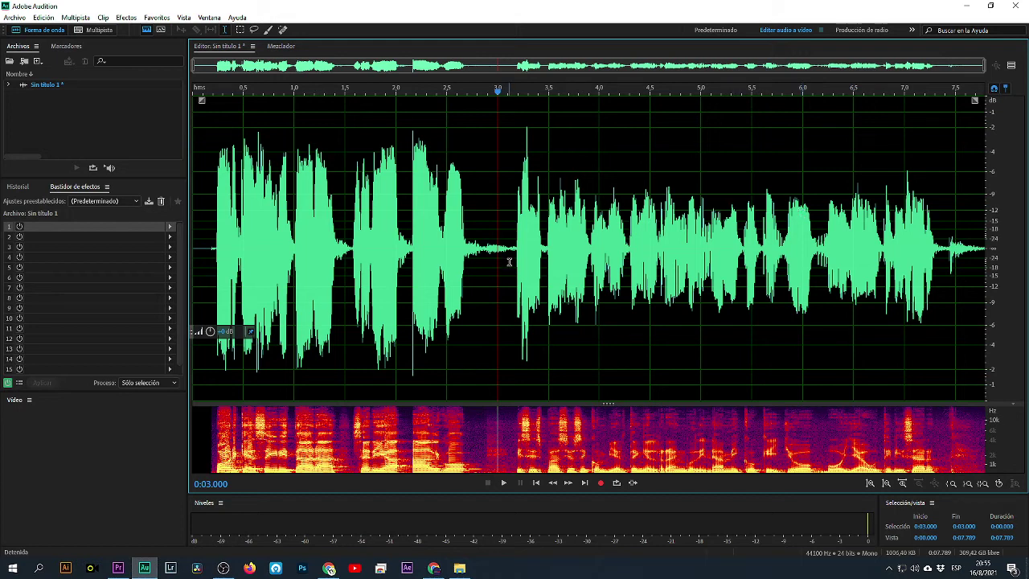
left_click_drag(509, 263, 1007, 259)
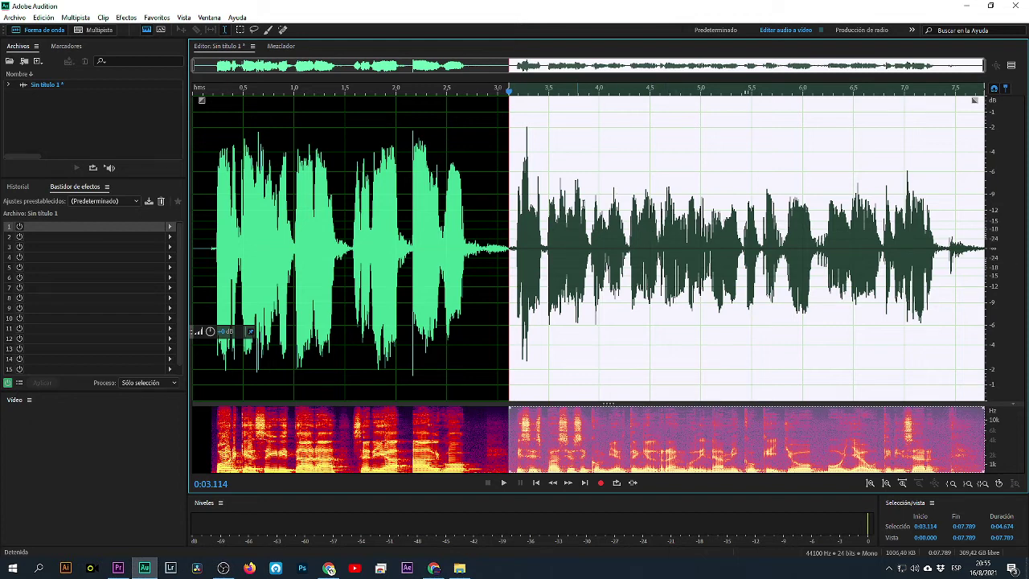
left_click(700, 255)
left_click_drag(506, 263, 997, 259)
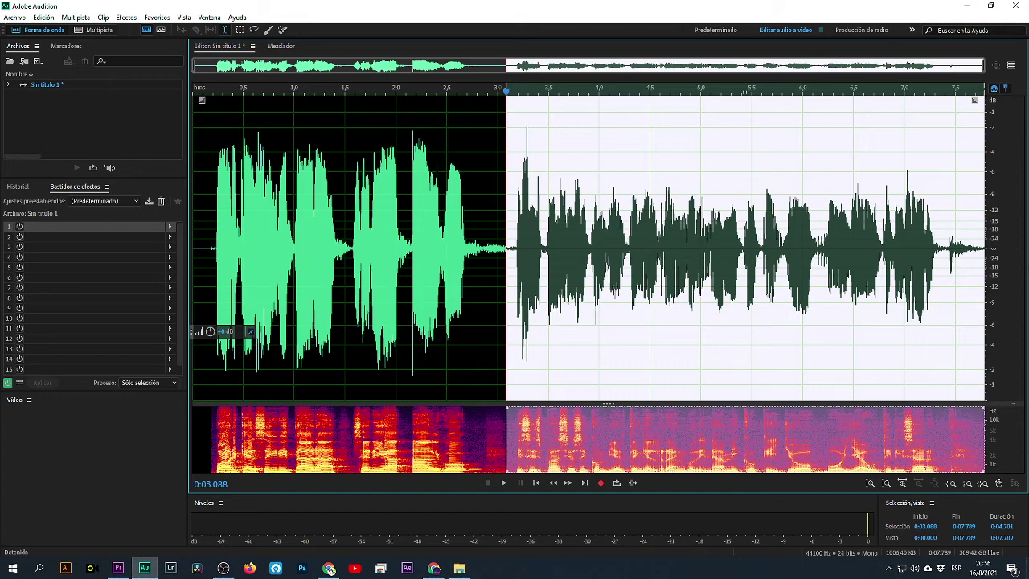
left_click(615, 329)
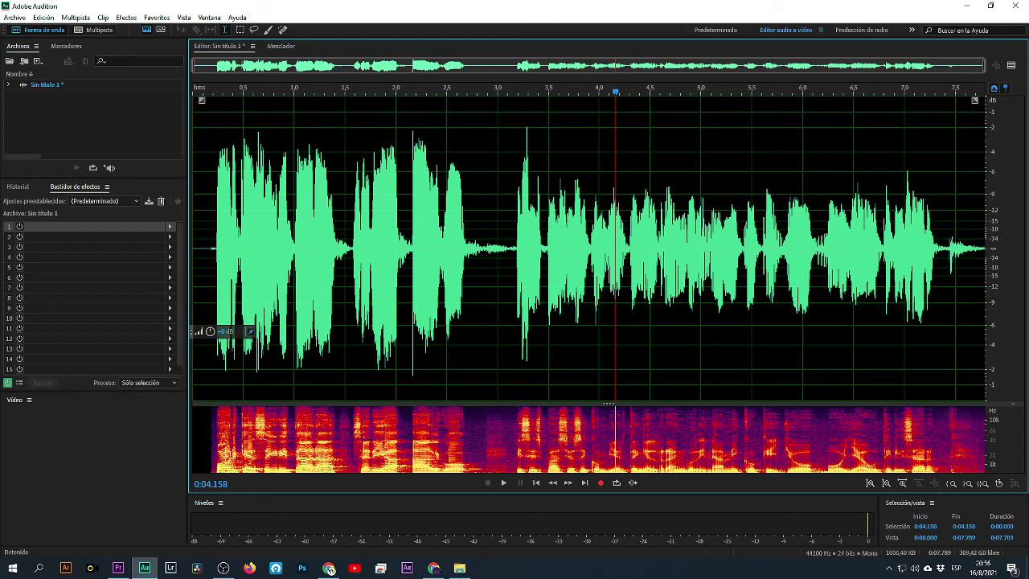
- Silence the background noise in the pause between the two passages, from about 0:02.861 to 0:03.156
left_click(513, 253)
left_click_drag(512, 253, 483, 252)
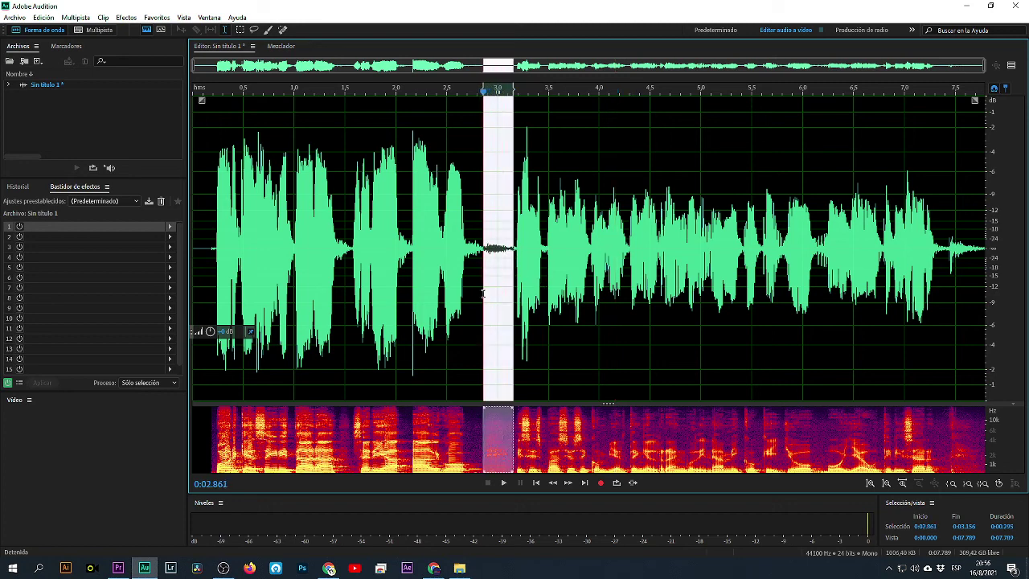
right_click(492, 262)
left_click(540, 487)
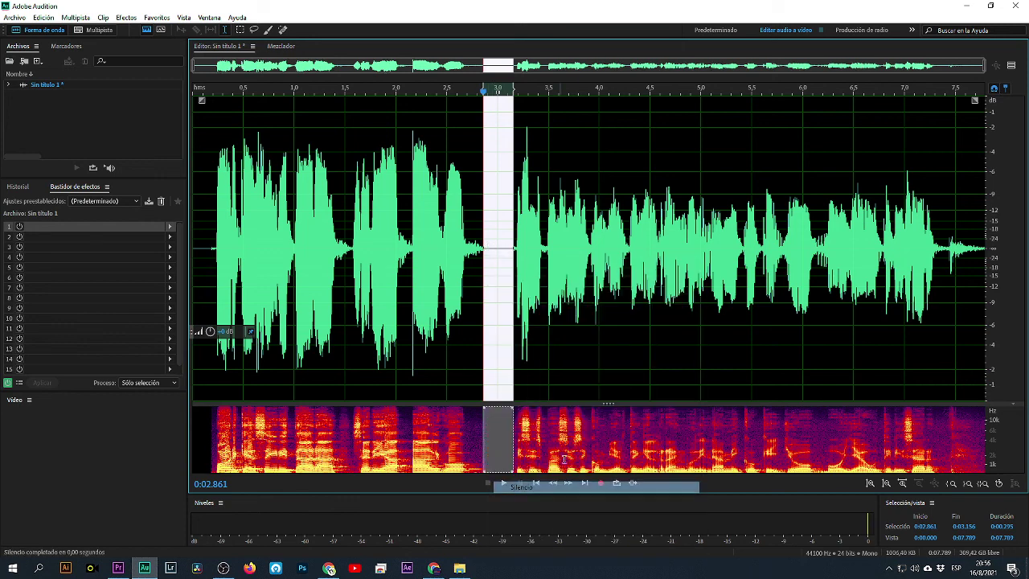
left_click(616, 331)
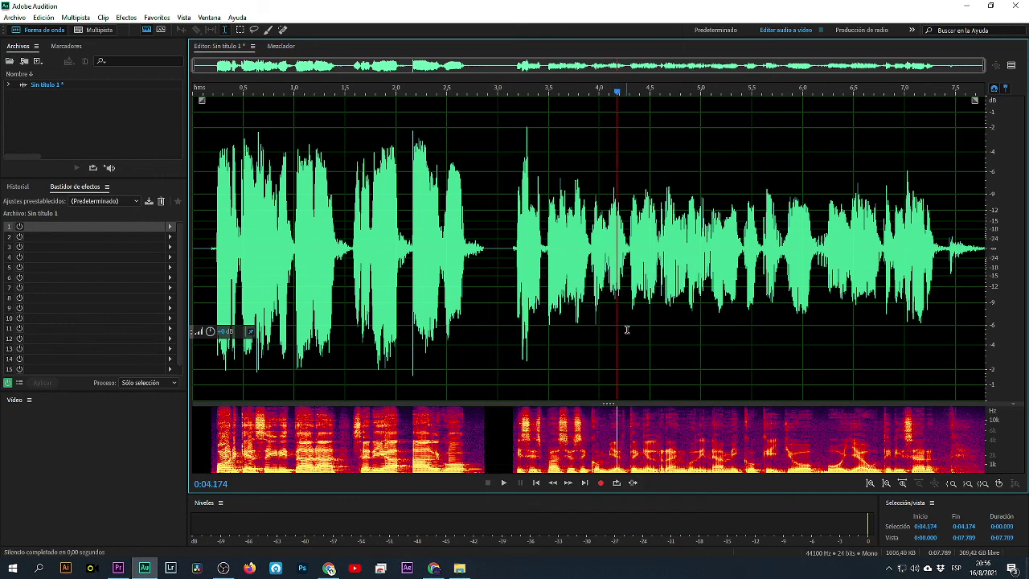